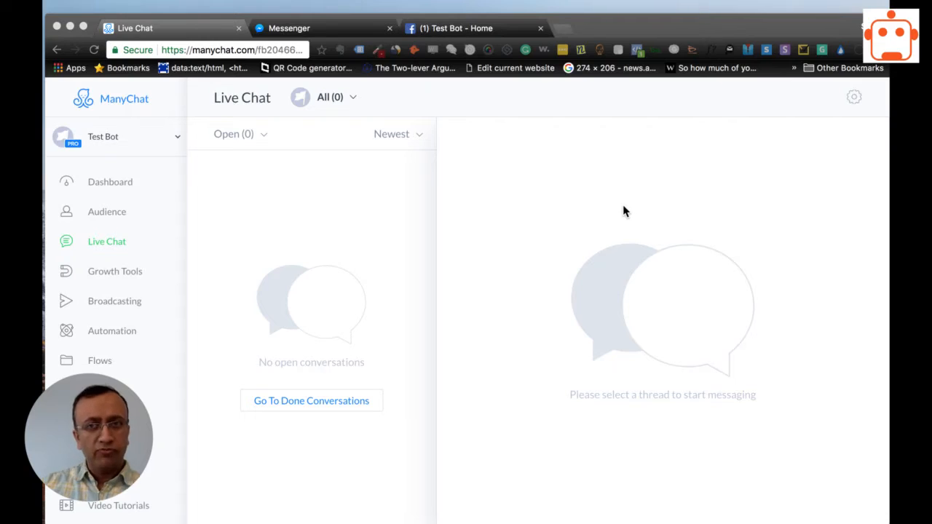
Open the bot's Live Chat settings and compare both Live Chat Behavior options, ending on "Any message starts a conversation".
{"action": "left_click", "coordinate": [534, 265]}
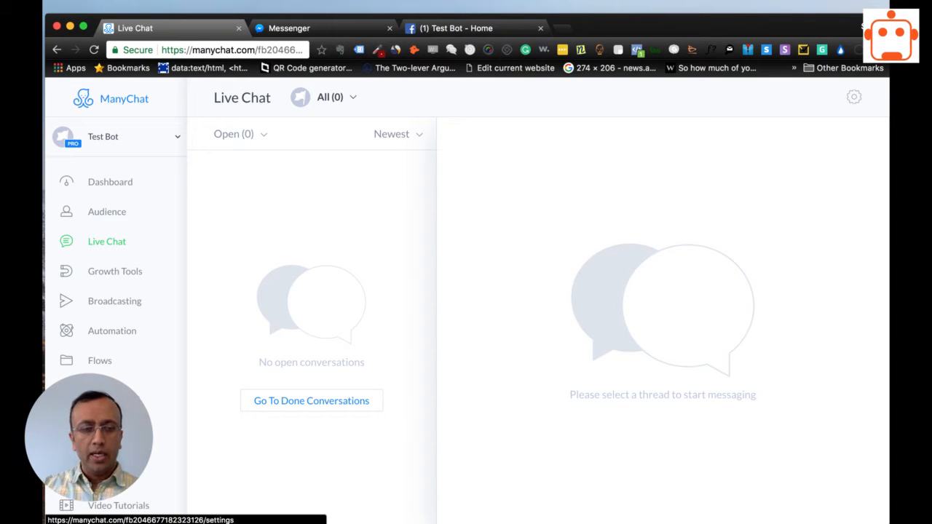
{"action": "left_click", "coordinate": [103, 390]}
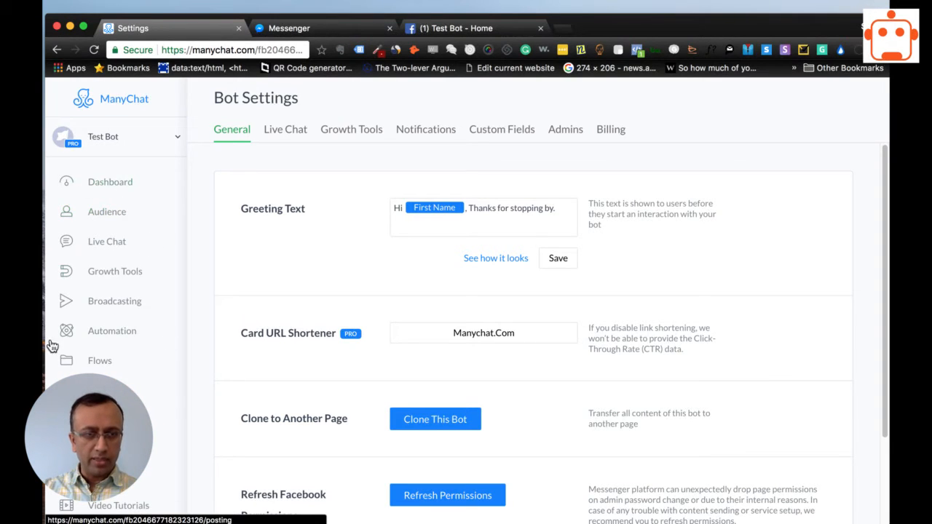
{"action": "left_click", "coordinate": [104, 205]}
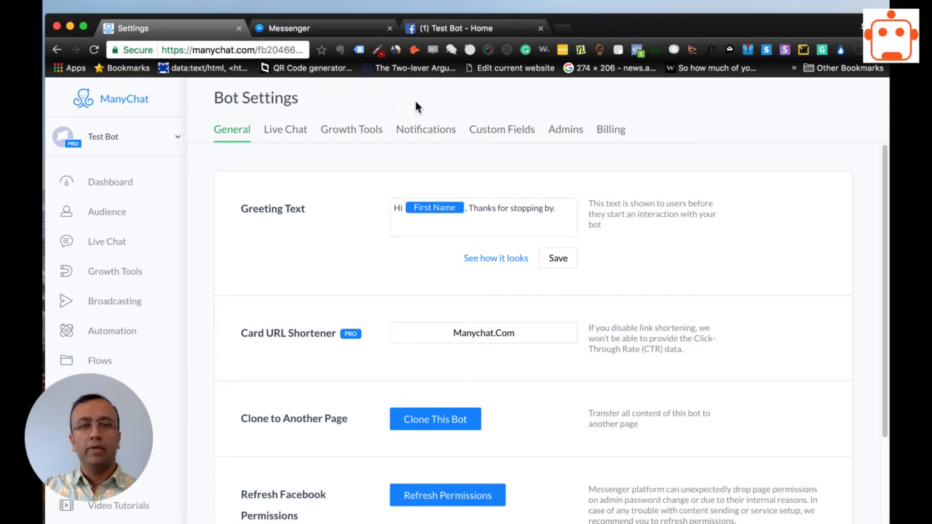
{"action": "left_click", "coordinate": [281, 137]}
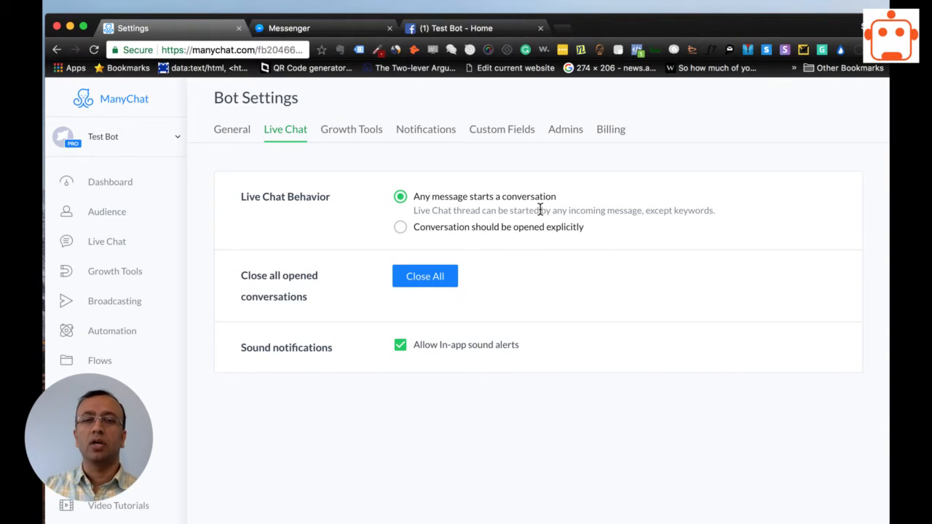
{"action": "left_click", "coordinate": [399, 229]}
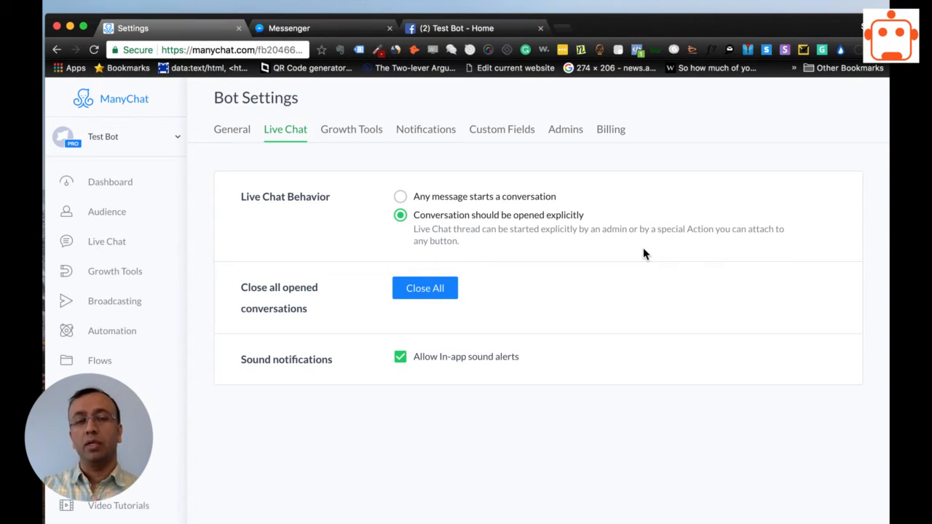
{"action": "left_click", "coordinate": [400, 197]}
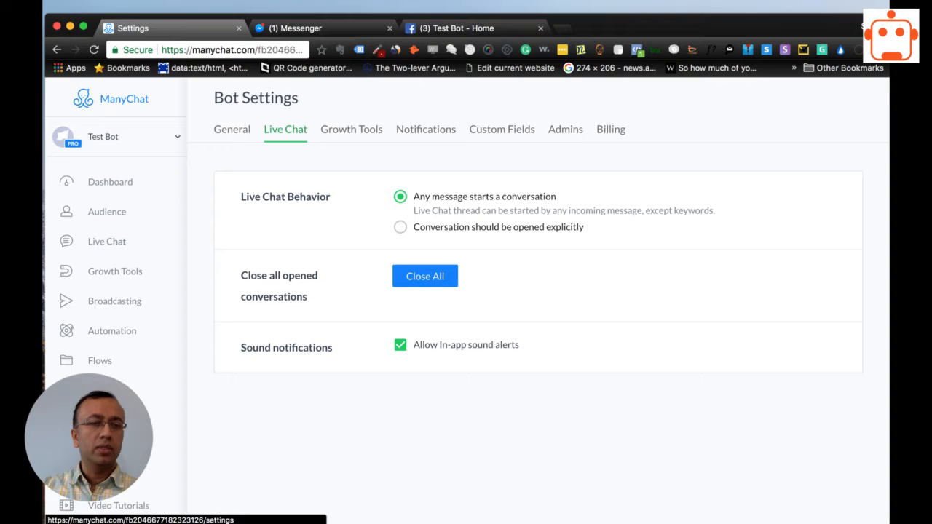
Examine the automation keyword rules, including the match options and the reply message of the "hi" rule.
{"action": "left_click", "coordinate": [100, 341]}
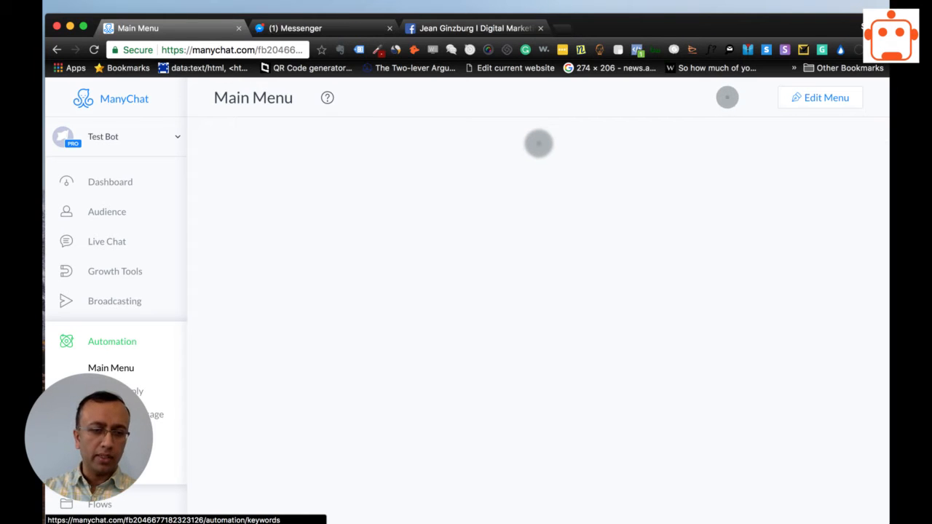
{"action": "left_click", "coordinate": [107, 437]}
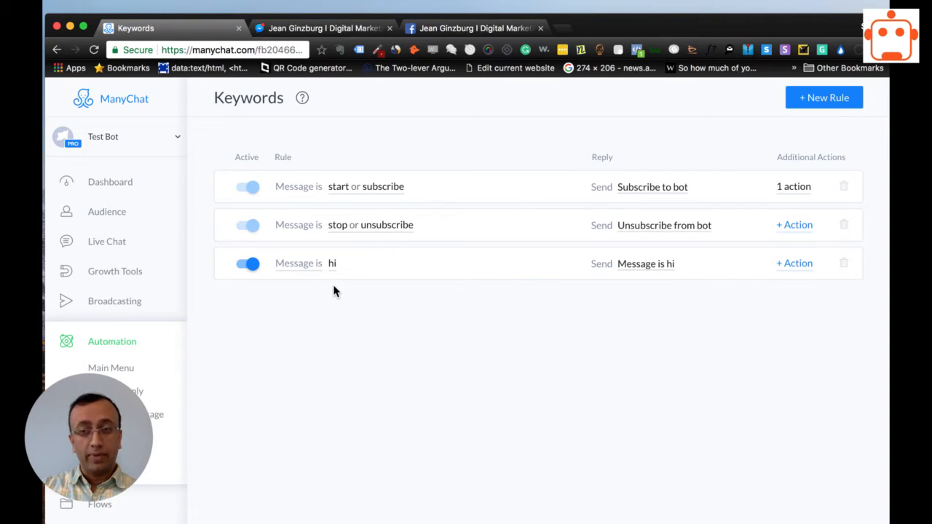
{"action": "left_click", "coordinate": [300, 264]}
{"action": "left_click", "coordinate": [266, 364]}
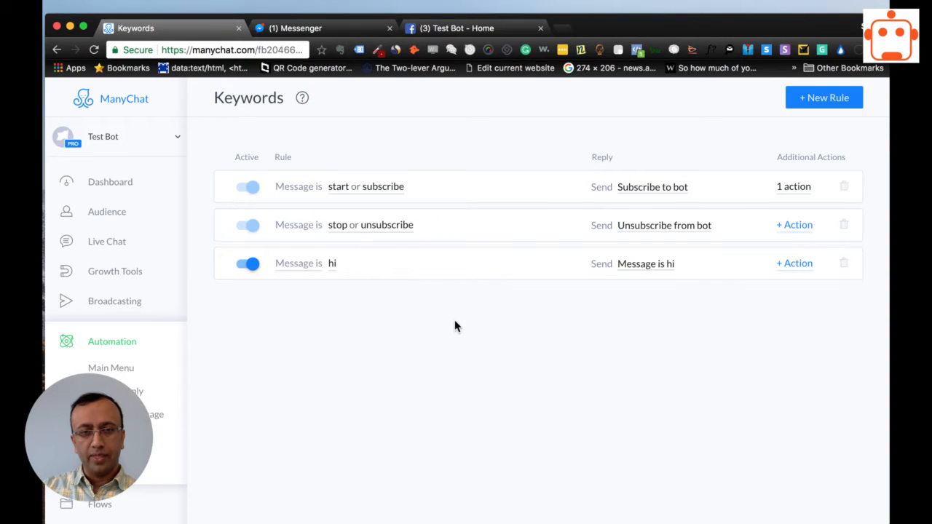
{"action": "left_click", "coordinate": [308, 266]}
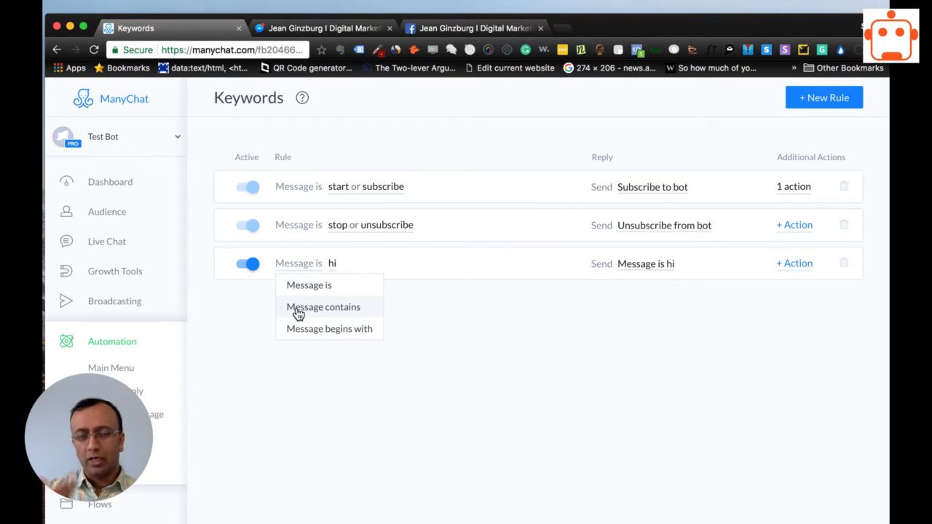
{"action": "left_click", "coordinate": [640, 264]}
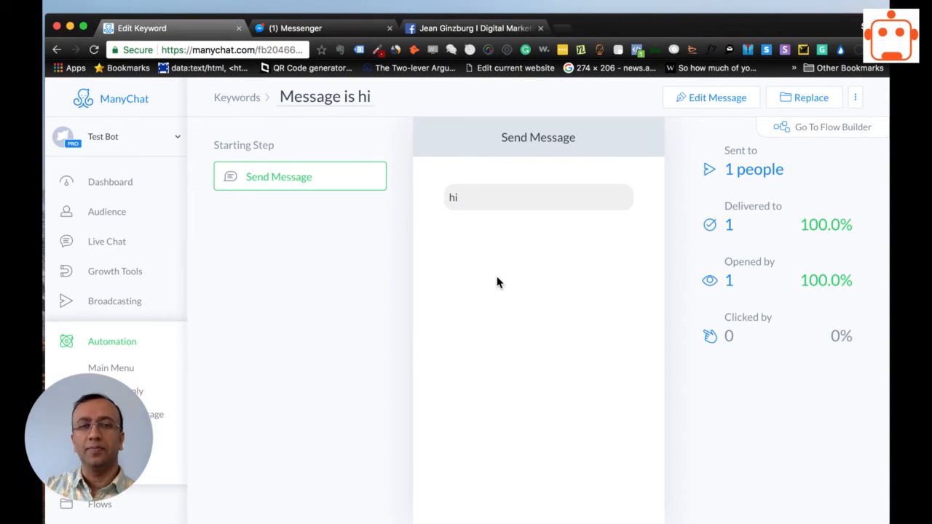
{"action": "left_click", "coordinate": [248, 98]}
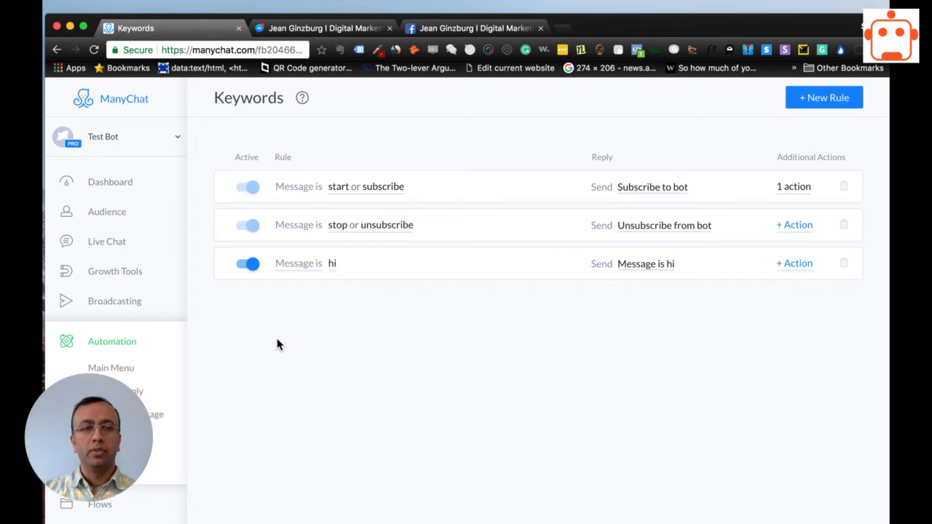
Check the Test Bot conversation in Messenger, then view the open conversations in ManyChat's Live Chat.
{"action": "left_click", "coordinate": [275, 29]}
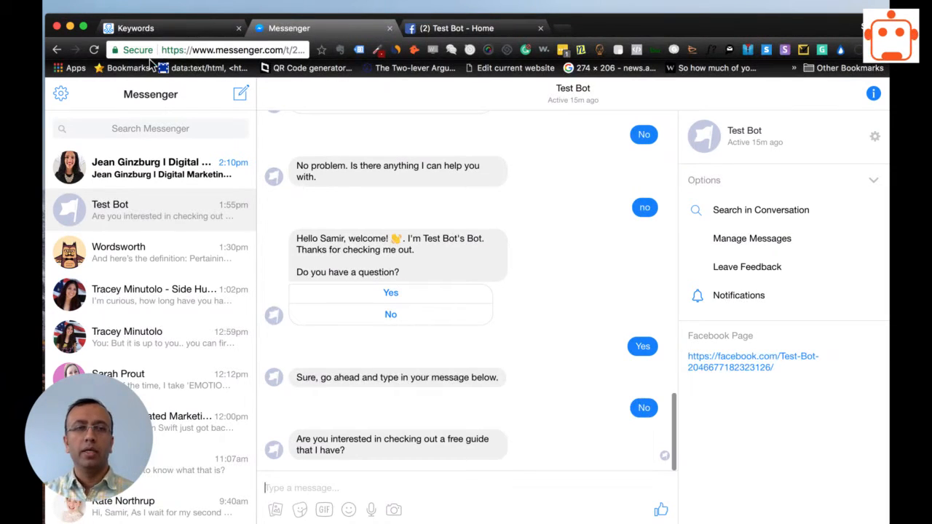
{"action": "left_click", "coordinate": [165, 31]}
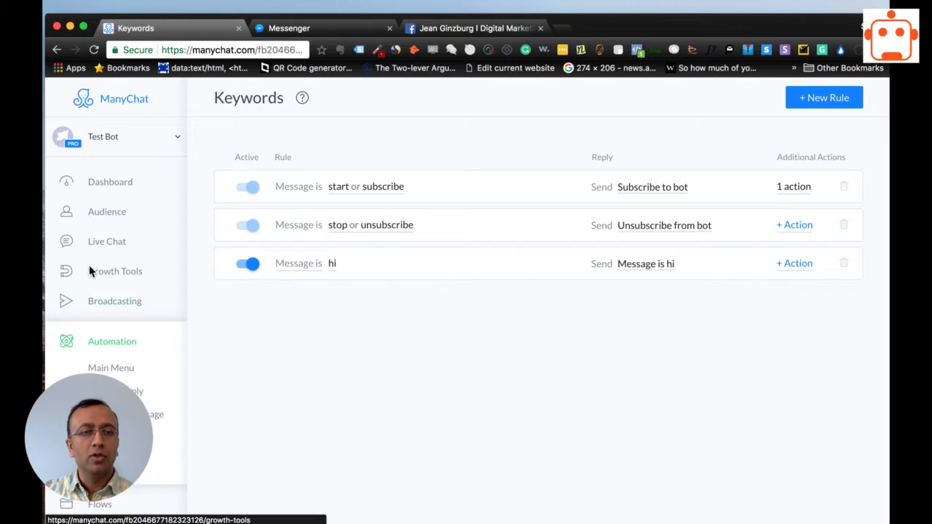
{"action": "left_click", "coordinate": [100, 249]}
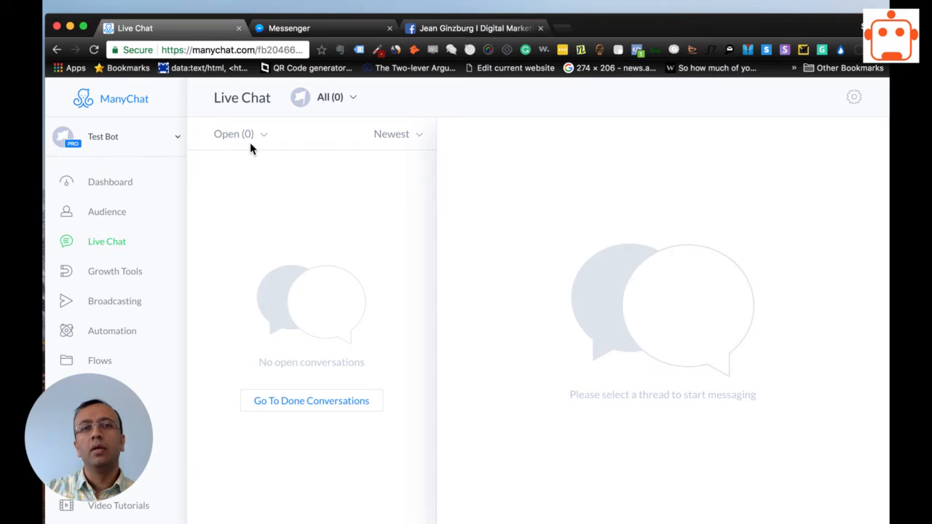
Switch to Messenger and send the keyword message "hi" to Test Bot.
{"action": "left_click", "coordinate": [300, 33]}
{"action": "left_click", "coordinate": [379, 488]}
{"action": "type", "text": "hi"}
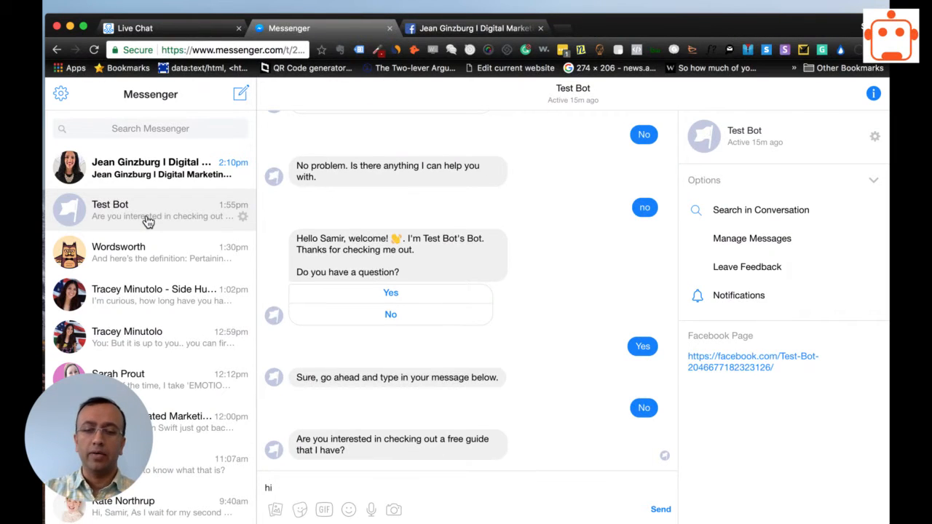
{"action": "key", "text": "Return"}
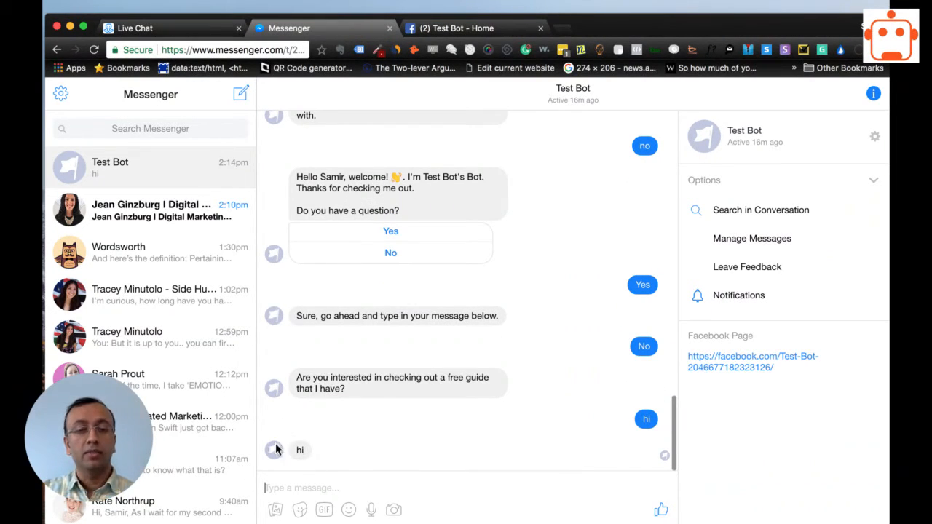
Check ManyChat's Live Chat for a new conversation and review the Live Chat Behavior setting in the bot settings.
{"action": "left_click", "coordinate": [163, 29]}
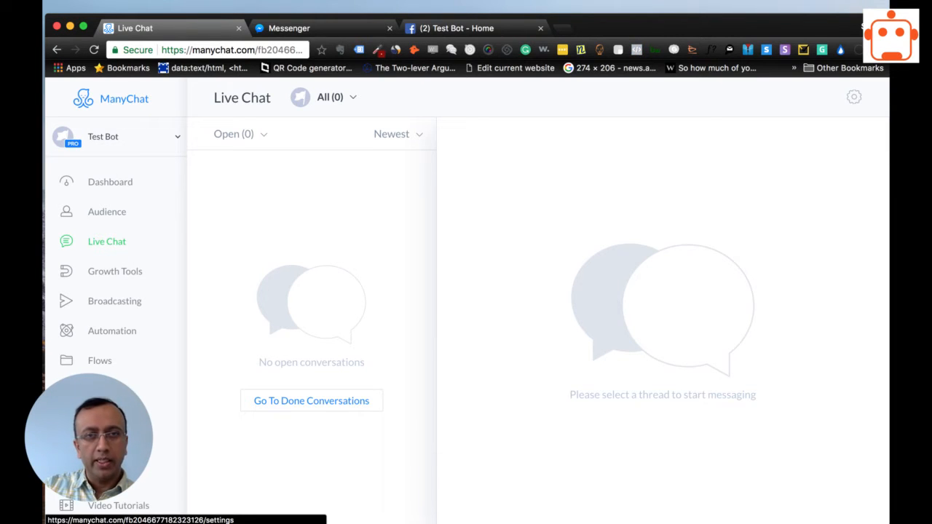
{"action": "left_click", "coordinate": [104, 390]}
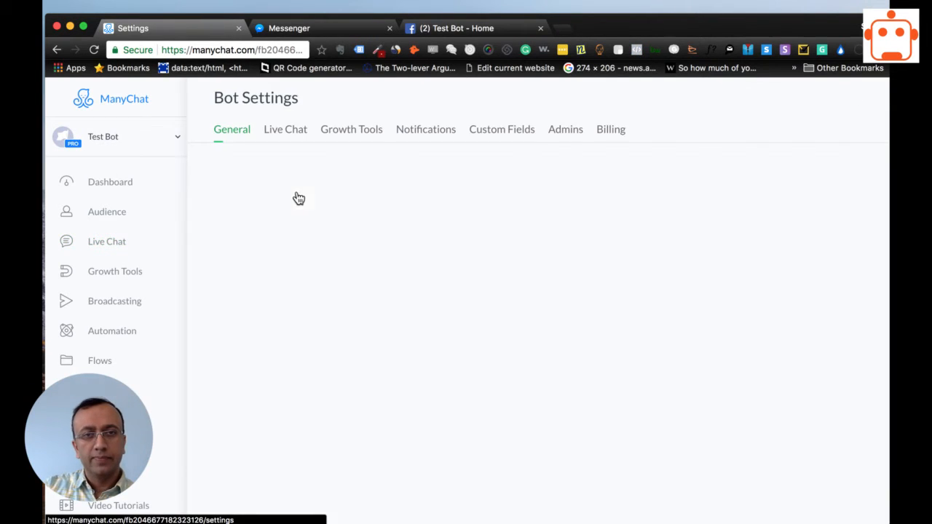
{"action": "left_click", "coordinate": [276, 132]}
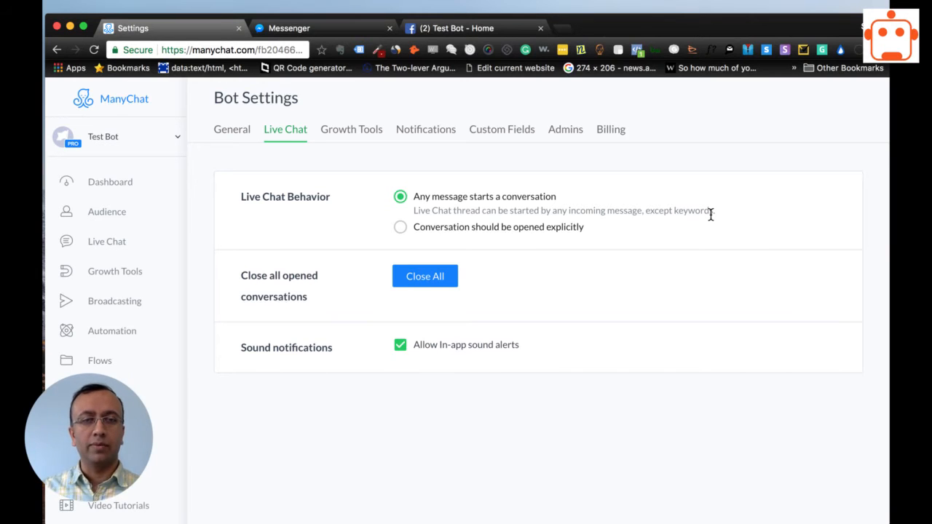
Send the non-keyword message "hello" to Test Bot in Messenger and return to ManyChat's Live Chat settings.
{"action": "left_click", "coordinate": [313, 27]}
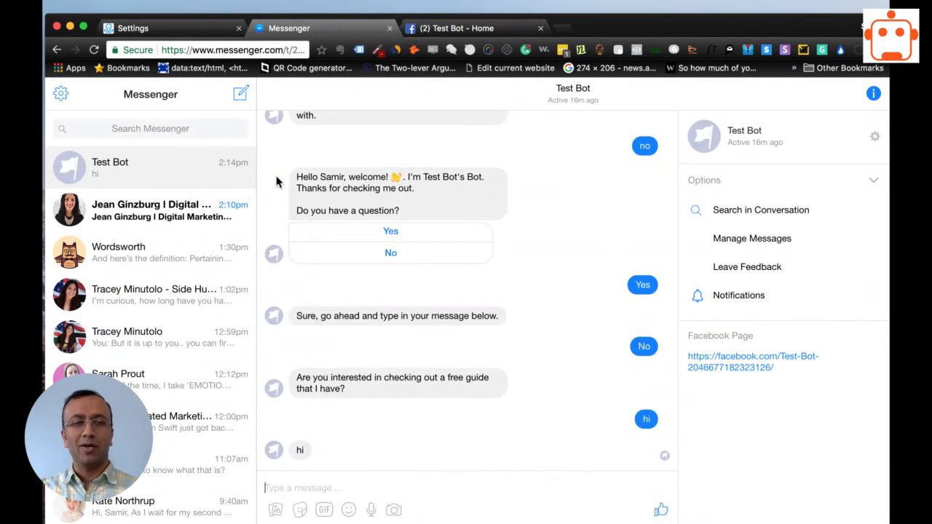
{"action": "left_click", "coordinate": [415, 484]}
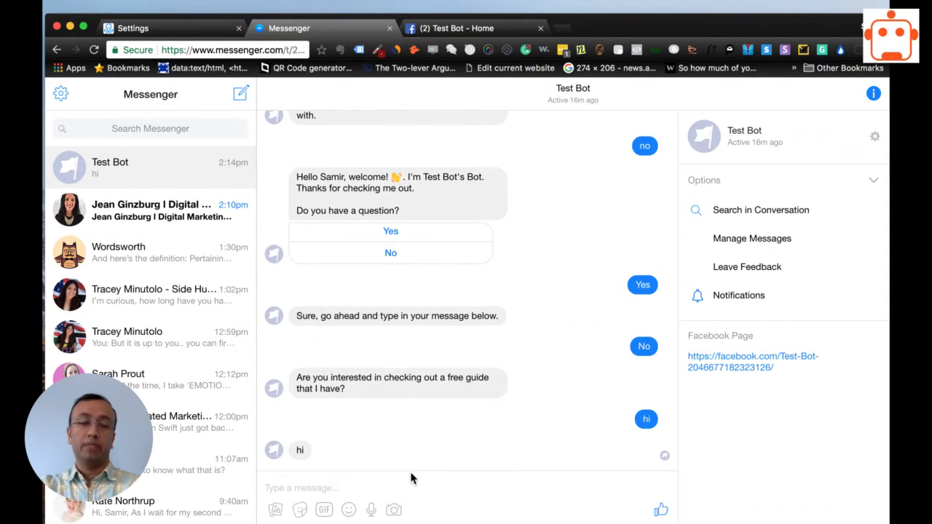
{"action": "type", "text": "hello"}
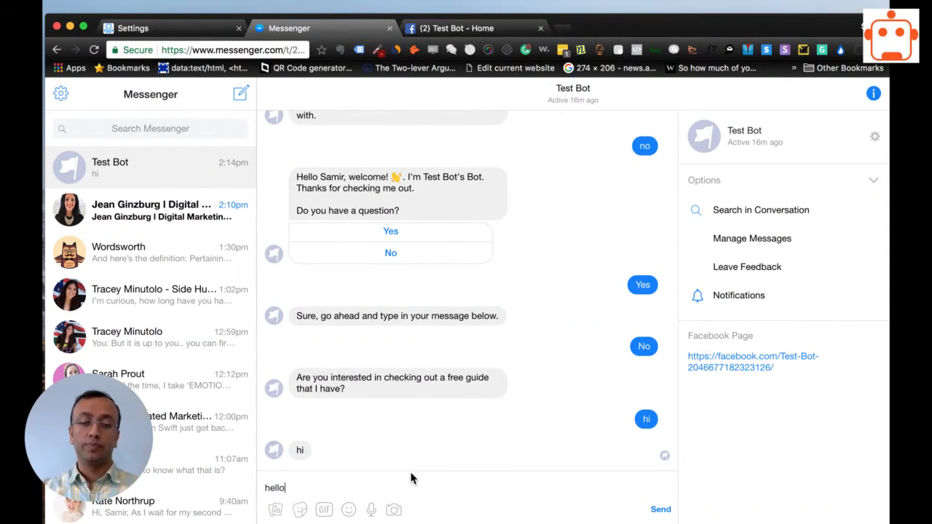
{"action": "key", "text": "Return"}
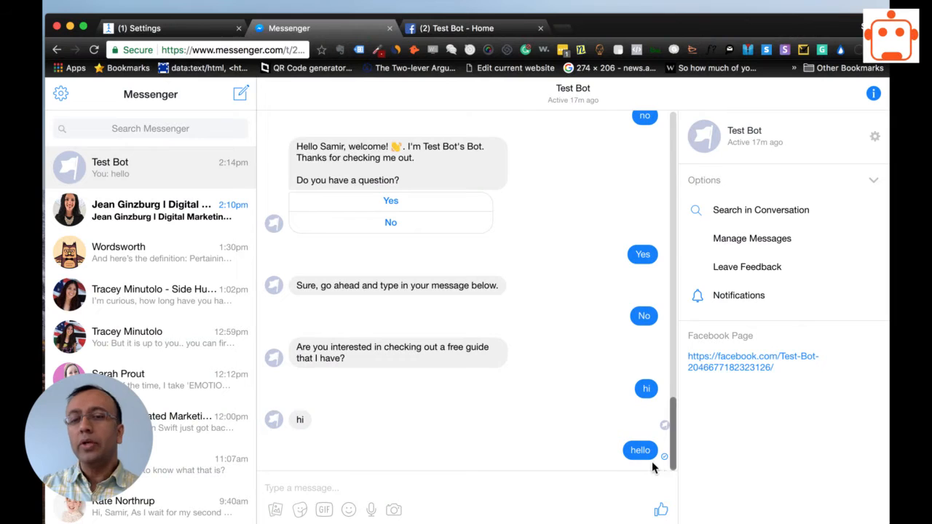
{"action": "left_click", "coordinate": [168, 29]}
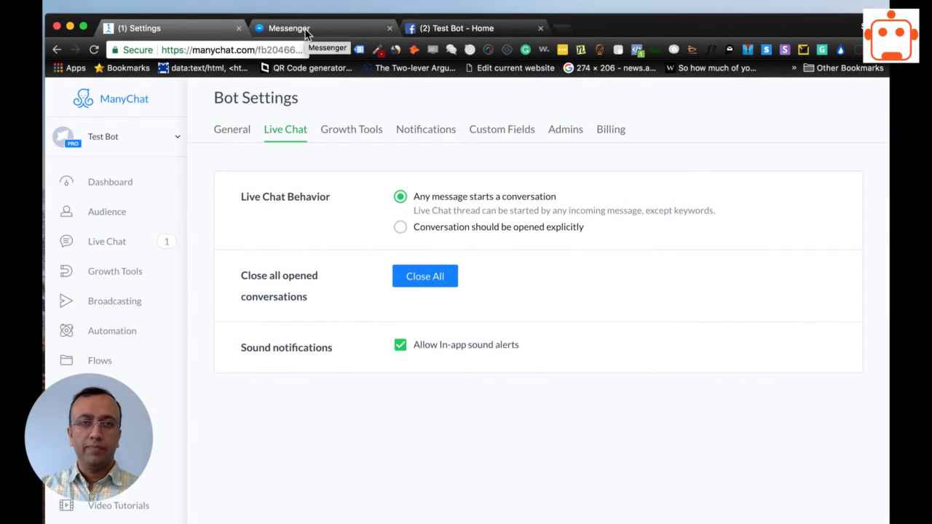
Compare the Test Bot conversation in Messenger with ManyChat's Live Chat indicator and behavior setting.
{"action": "left_click", "coordinate": [306, 31]}
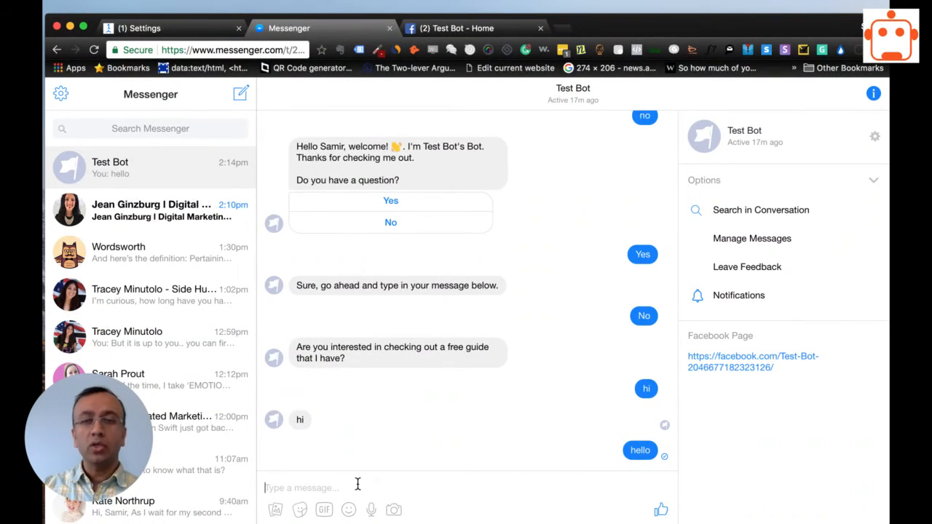
{"action": "left_click", "coordinate": [178, 29]}
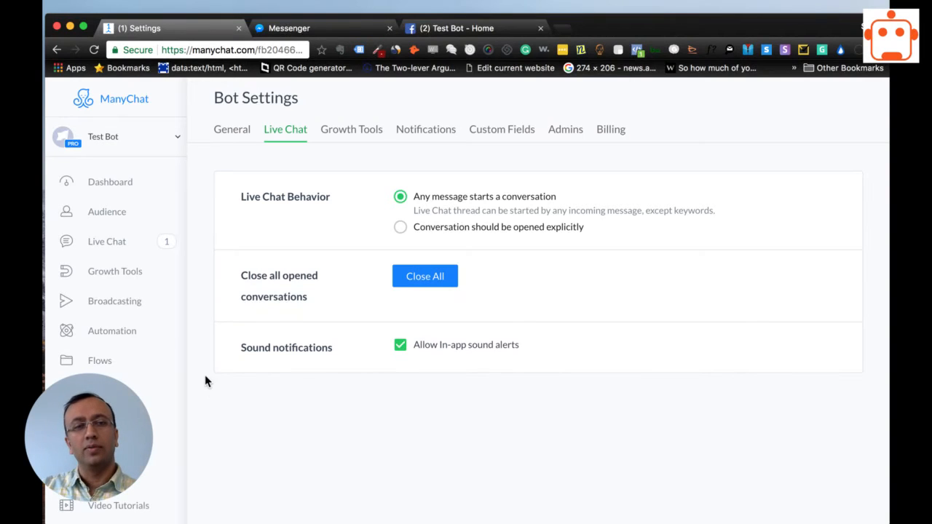
{"action": "left_click", "coordinate": [308, 30]}
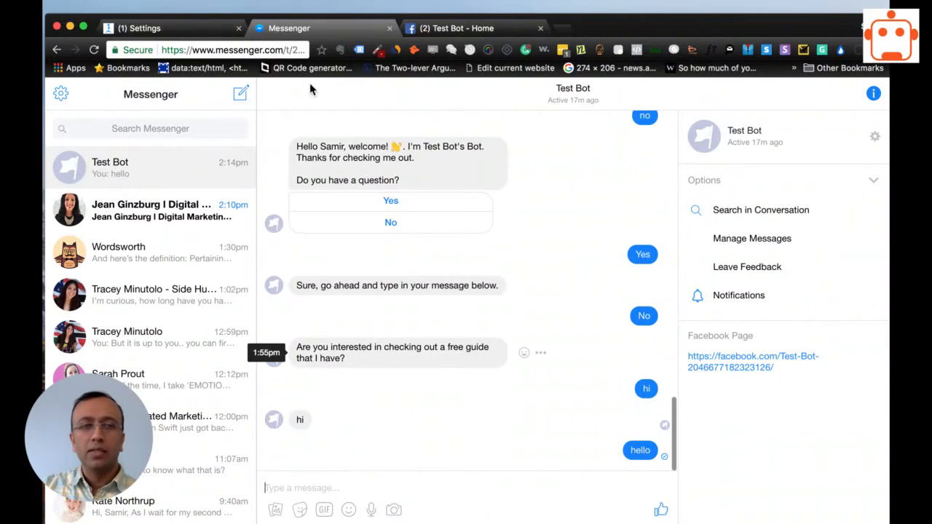
{"action": "left_click", "coordinate": [164, 27]}
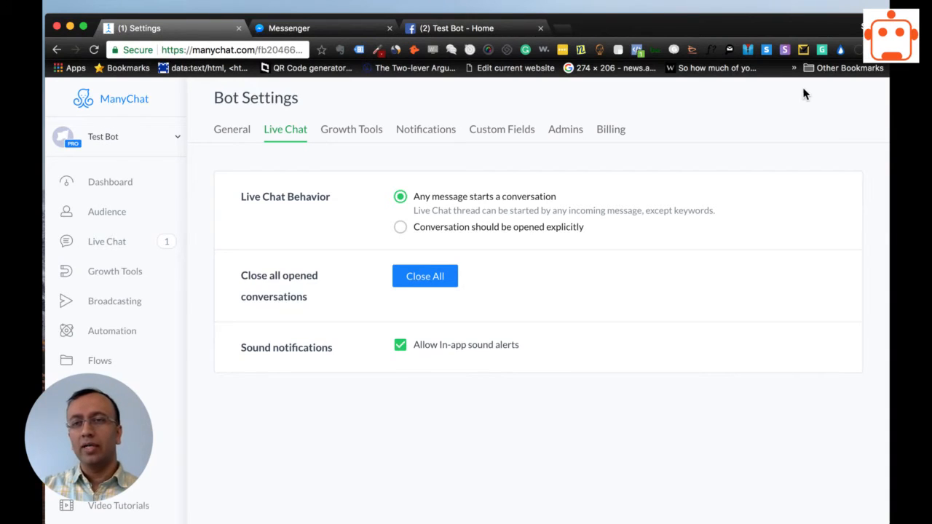
{"action": "left_click", "coordinate": [464, 455]}
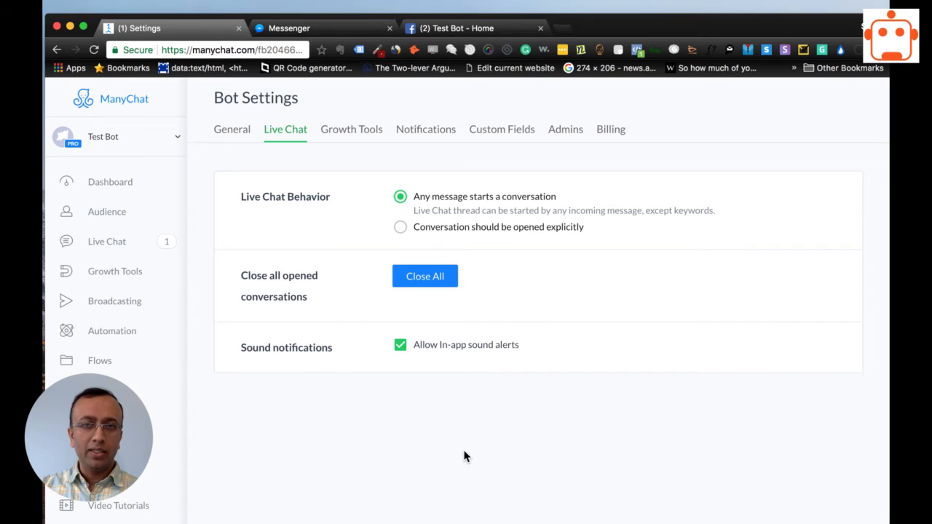
{"action": "left_click", "coordinate": [324, 26]}
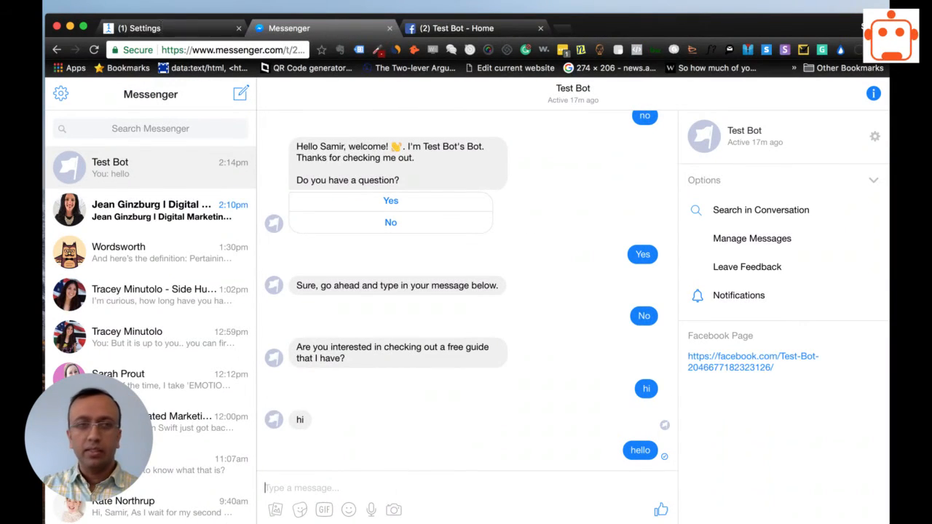
{"action": "left_click", "coordinate": [168, 26]}
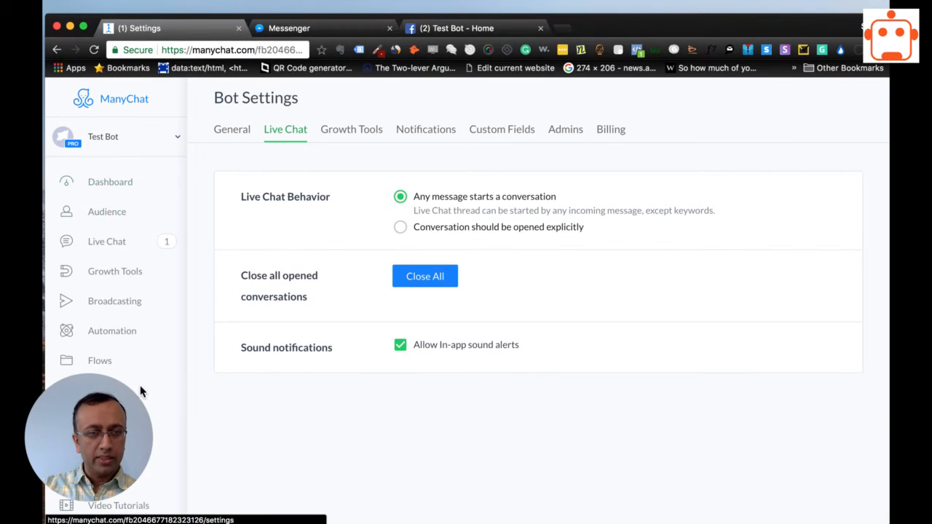
Open the Default Reply automation and examine its published flow with the statistics panel collapsed.
{"action": "left_click", "coordinate": [110, 332]}
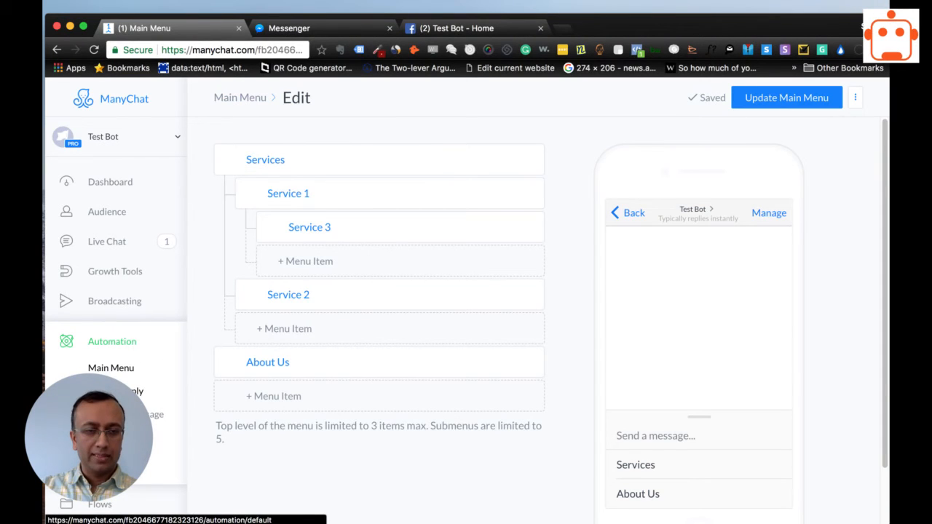
{"action": "left_click", "coordinate": [117, 391]}
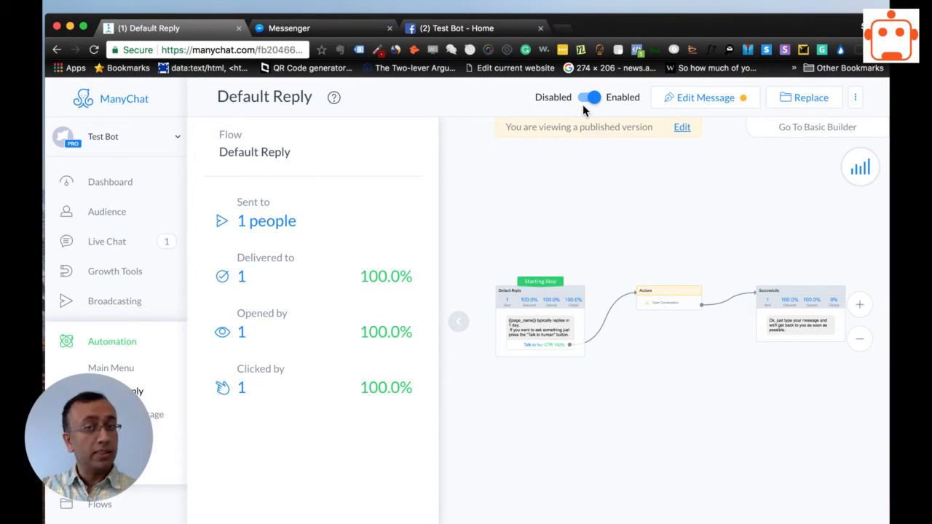
{"action": "left_click", "coordinate": [458, 324]}
{"action": "left_click_drag", "start_coordinate": [640, 408], "coordinate": [515, 382]}
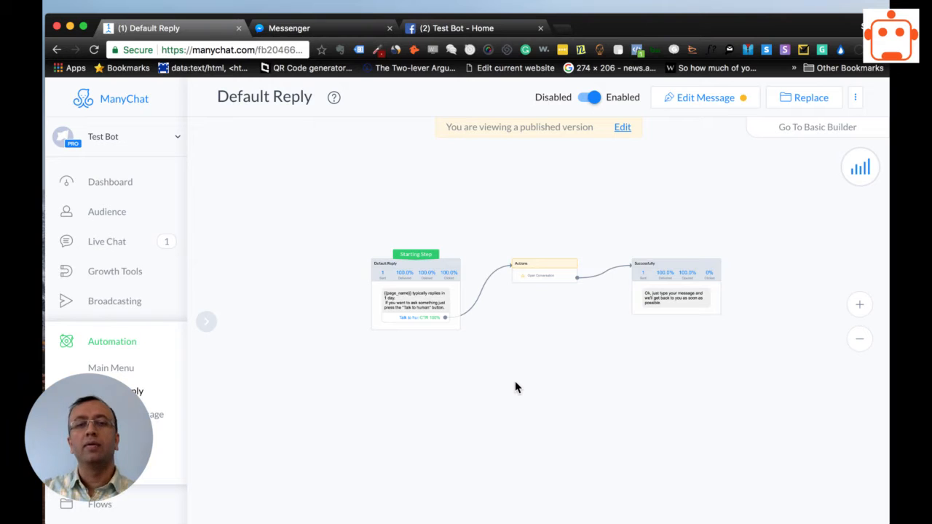
Review the Default Reply flow, open its message for editing and publish the pending draft.
{"action": "scroll", "coordinate": [441, 347], "scroll_direction": "up", "scroll_amount": 3}
{"action": "left_click_drag", "start_coordinate": [470, 365], "coordinate": [400, 346]}
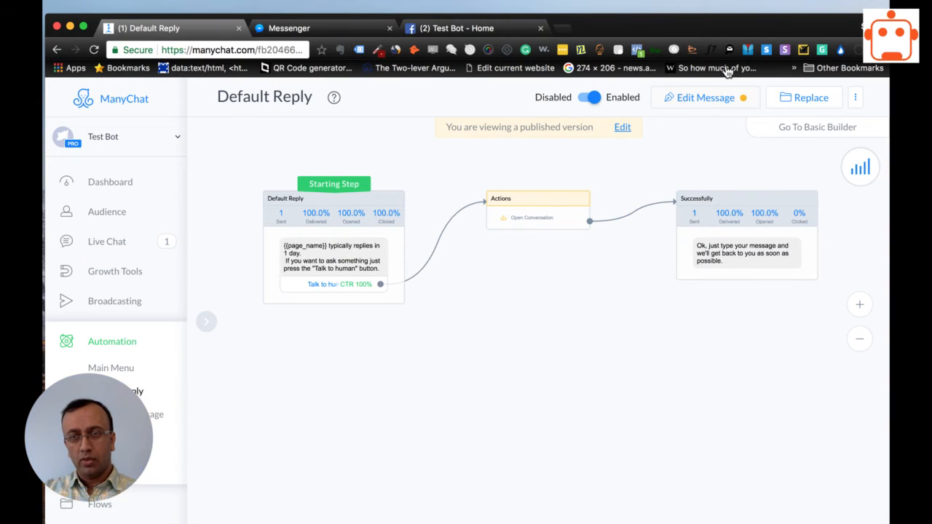
{"action": "left_click", "coordinate": [700, 99]}
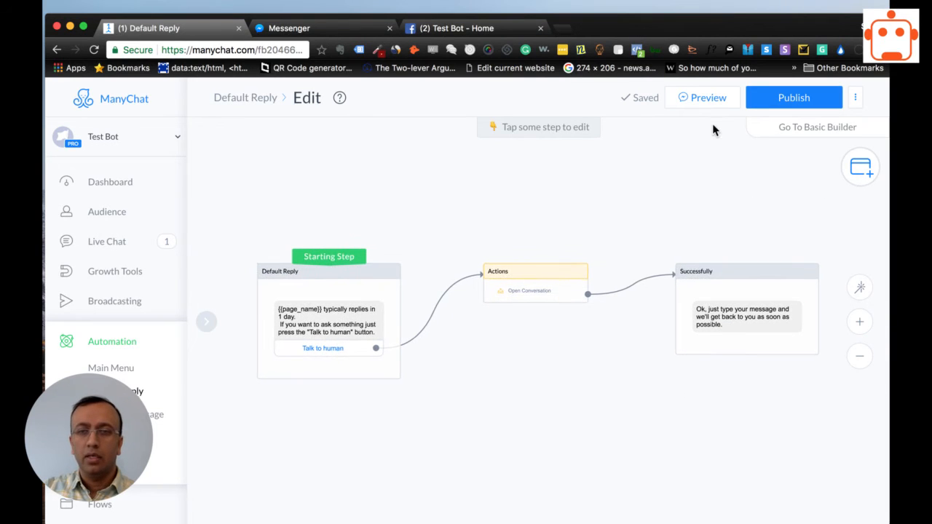
{"action": "left_click", "coordinate": [798, 94]}
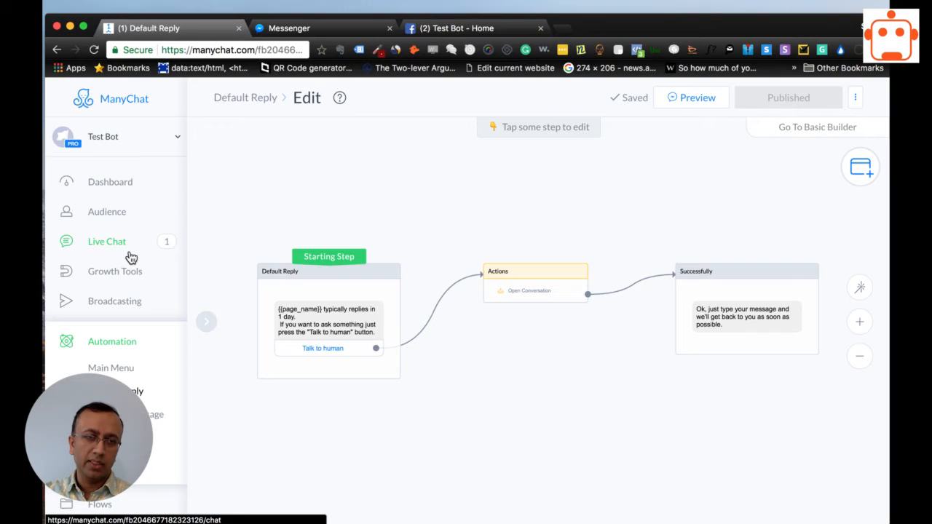
Compare ManyChat's open Live Chat conversation with the "hello" message in Messenger and review the Live Chat Behavior setting in the bot settings.
{"action": "left_click", "coordinate": [101, 243]}
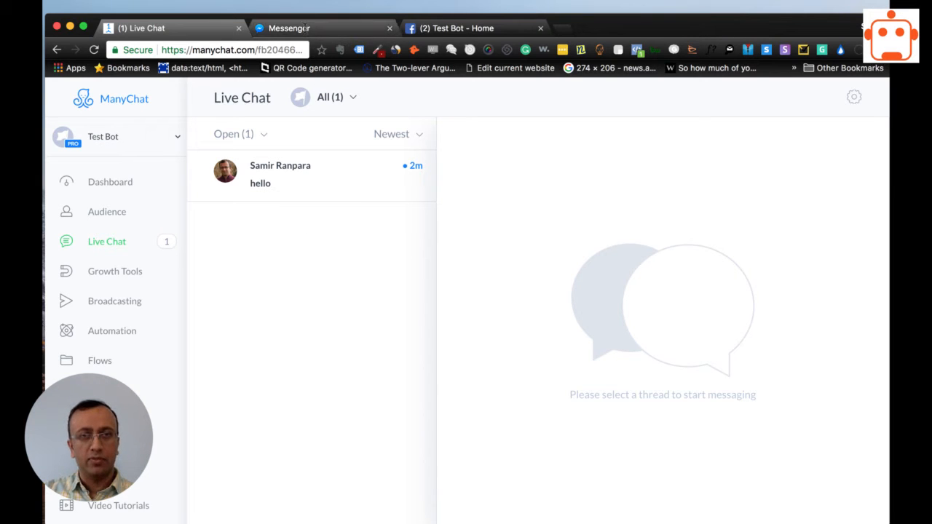
{"action": "left_click", "coordinate": [304, 30]}
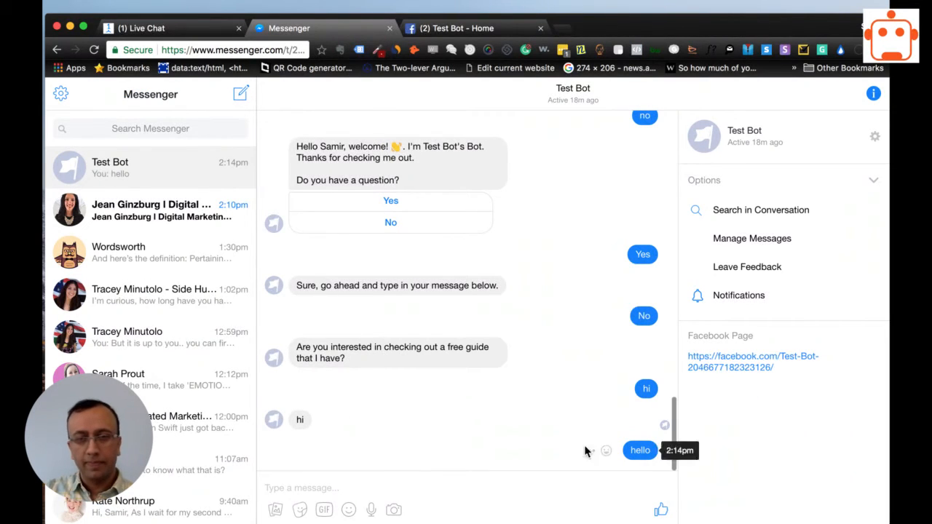
{"action": "left_click", "coordinate": [145, 27]}
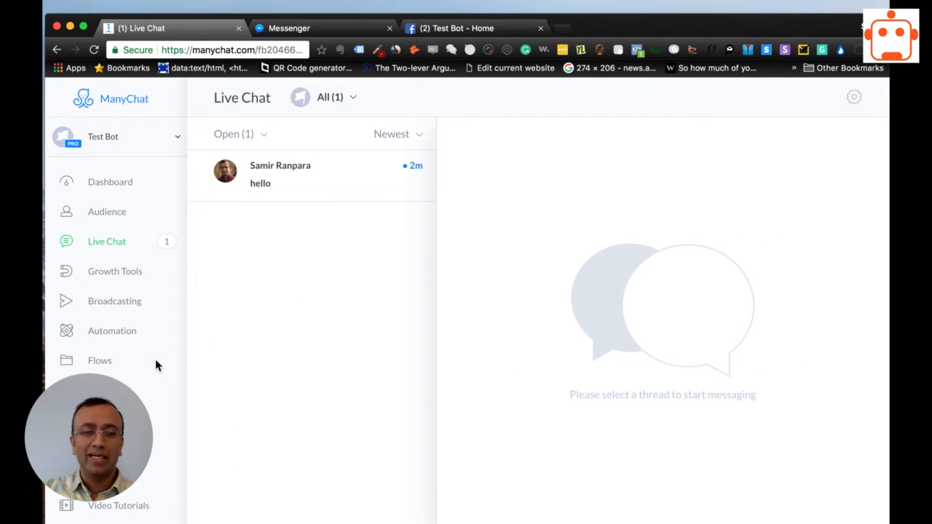
{"action": "left_click", "coordinate": [104, 391]}
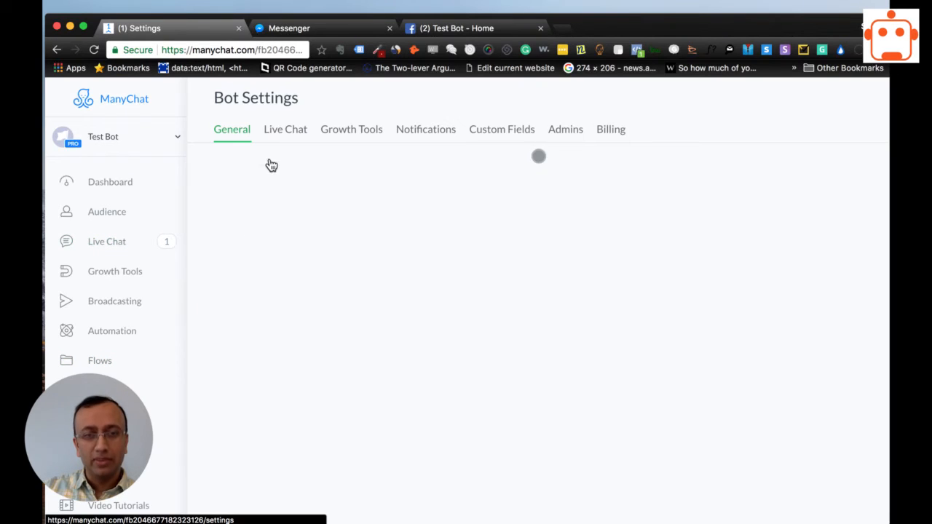
{"action": "left_click", "coordinate": [286, 131]}
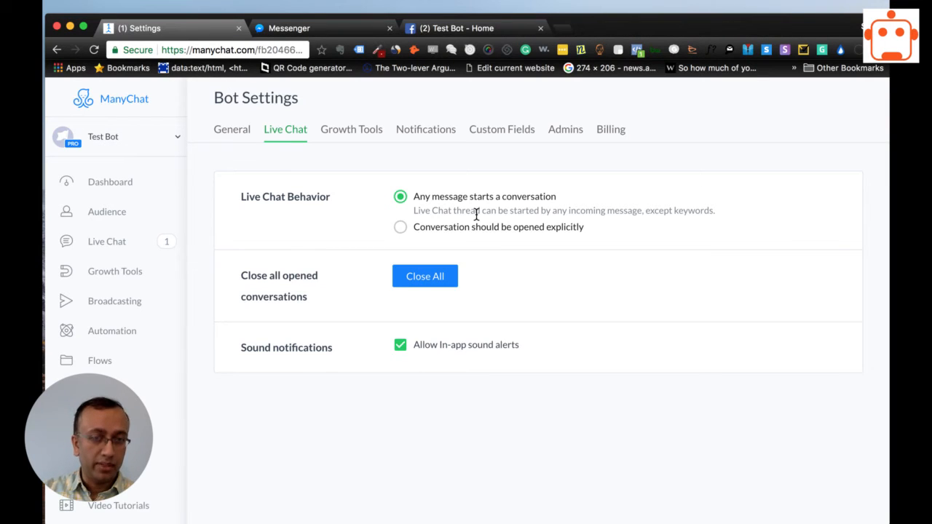
{"action": "left_click", "coordinate": [113, 248]}
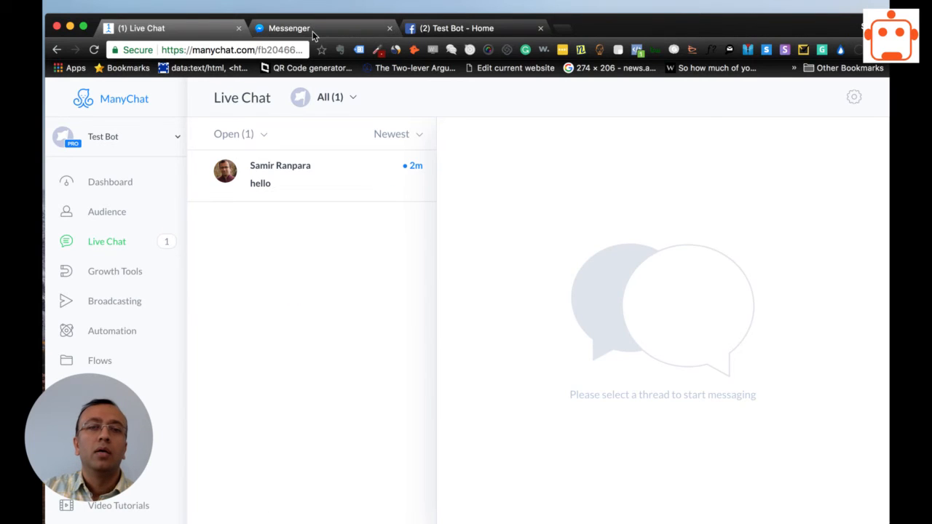
{"action": "left_click", "coordinate": [313, 35]}
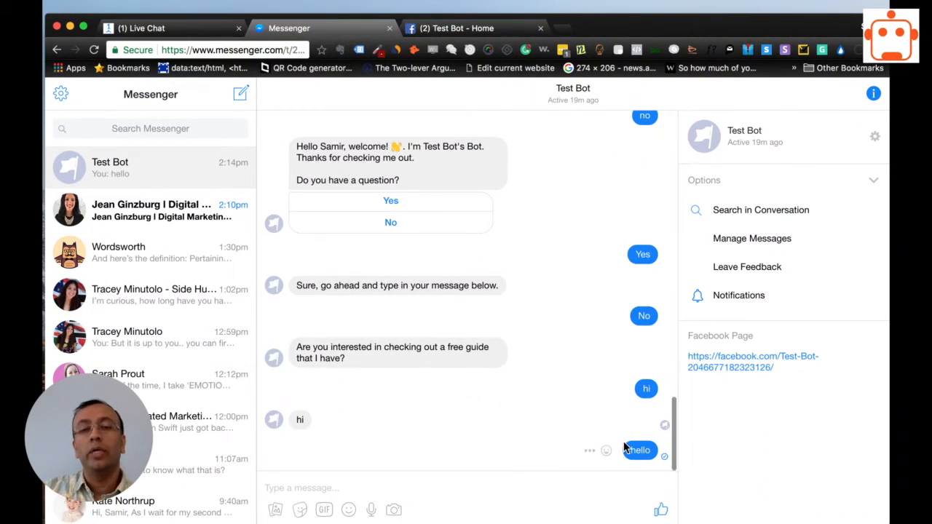
{"action": "left_click", "coordinate": [154, 27]}
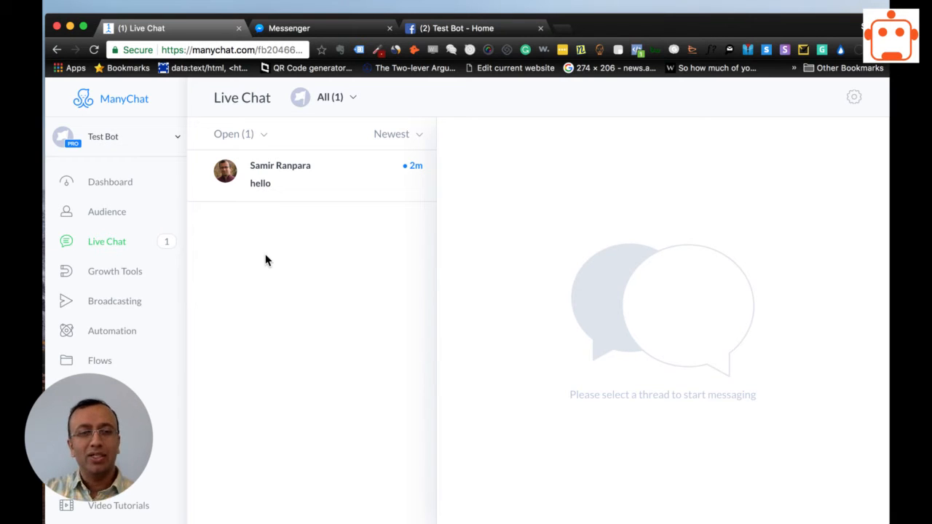
{"action": "left_click", "coordinate": [111, 390]}
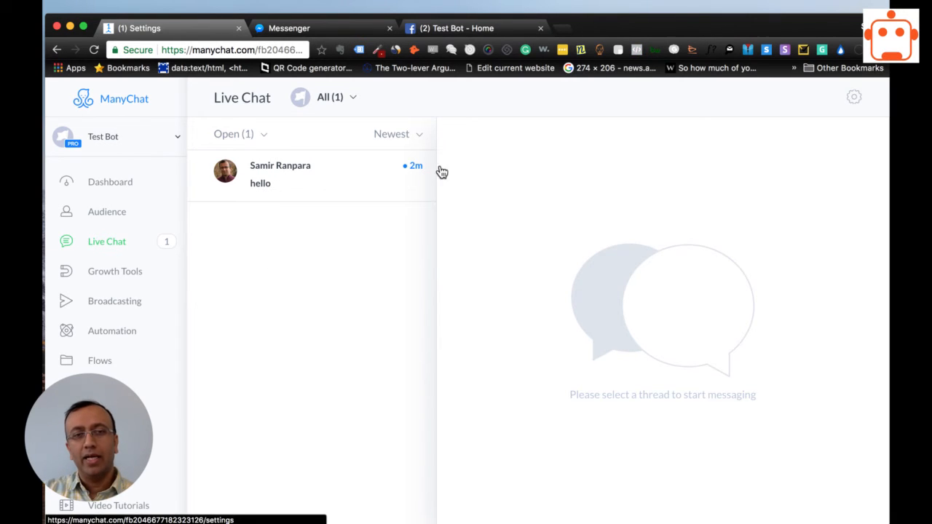
{"action": "left_click", "coordinate": [291, 129]}
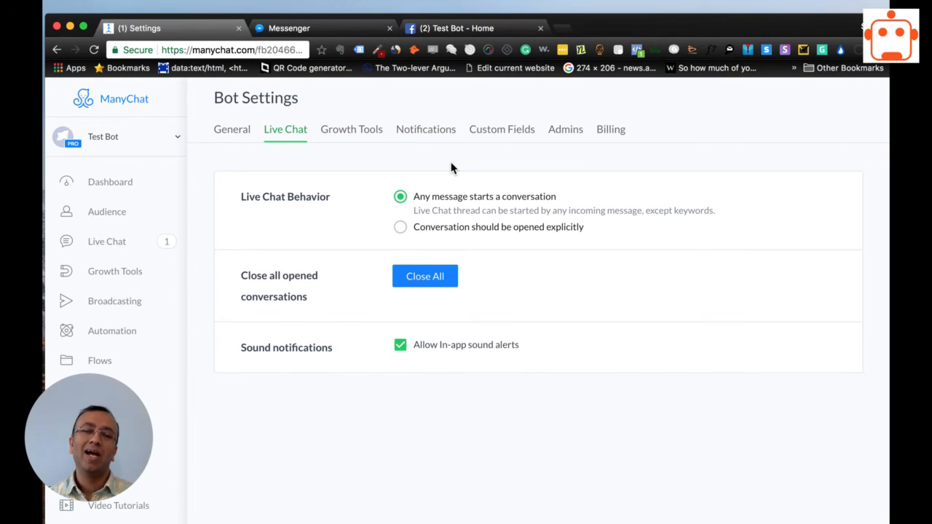
Open the "hello" conversation in Live Chat and send the reply "hey how can I help you?".
{"action": "left_click", "coordinate": [106, 249]}
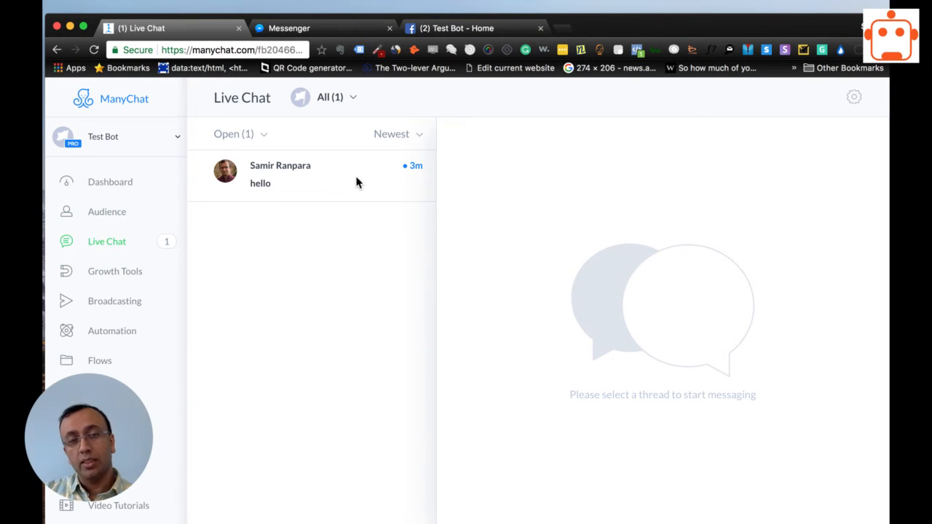
{"action": "left_click", "coordinate": [319, 184]}
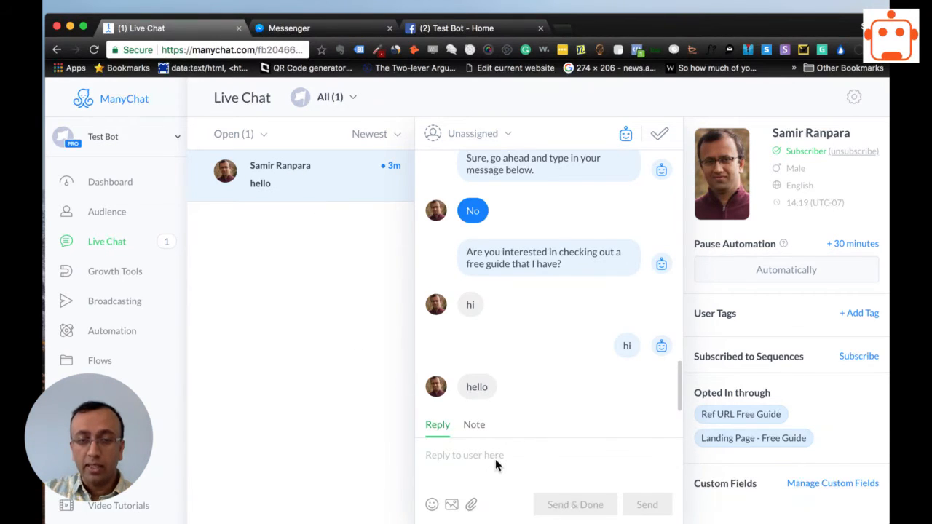
{"action": "type", "text": "h"}
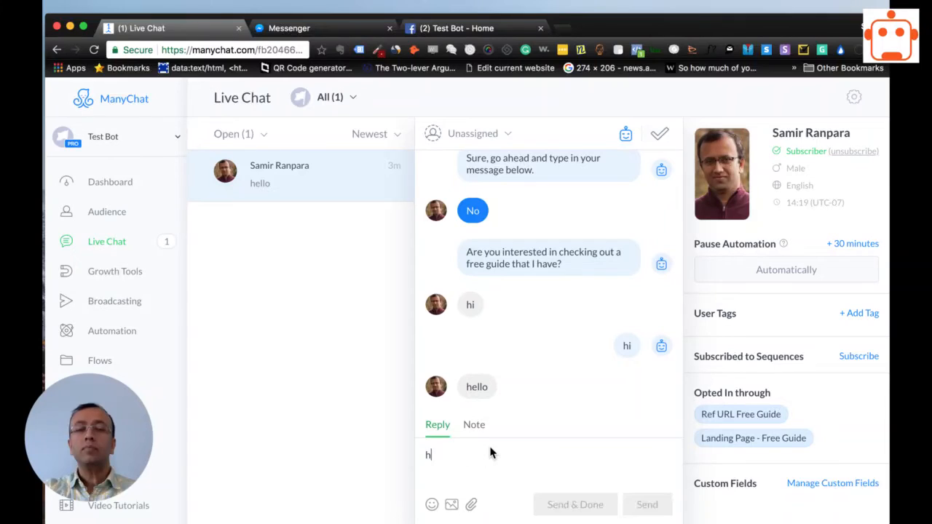
{"action": "type", "text": "ey what"}
{"action": "key", "text": "BackSpace"}
{"action": "key", "text": "BackSpace"}
{"action": "key", "text": "BackSpace"}
{"action": "key", "text": "BackSpace"}
{"action": "key", "text": "BackSpace"}
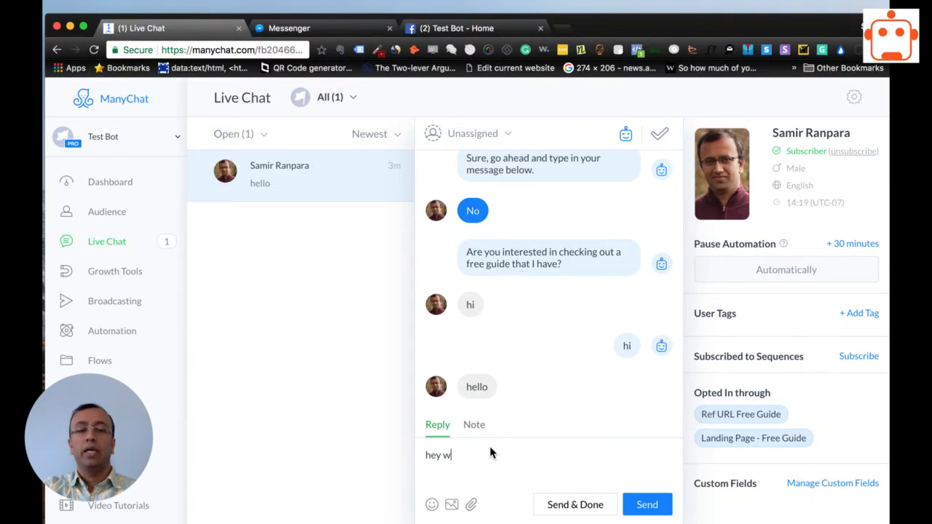
{"action": "type", "text": "how can I help"}
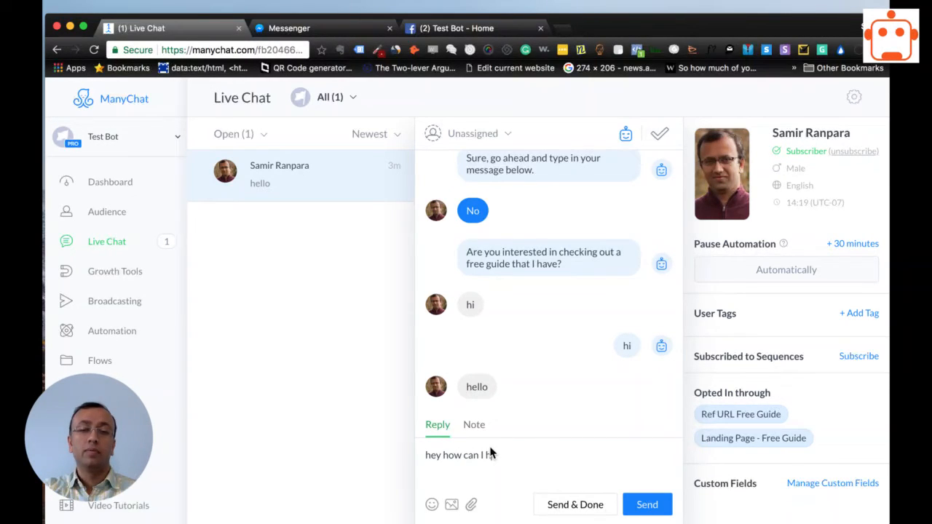
{"action": "key", "text": "BackSpace"}
{"action": "key", "text": "BackSpace"}
{"action": "key", "text": "BackSpace"}
{"action": "key", "text": "BackSpace"}
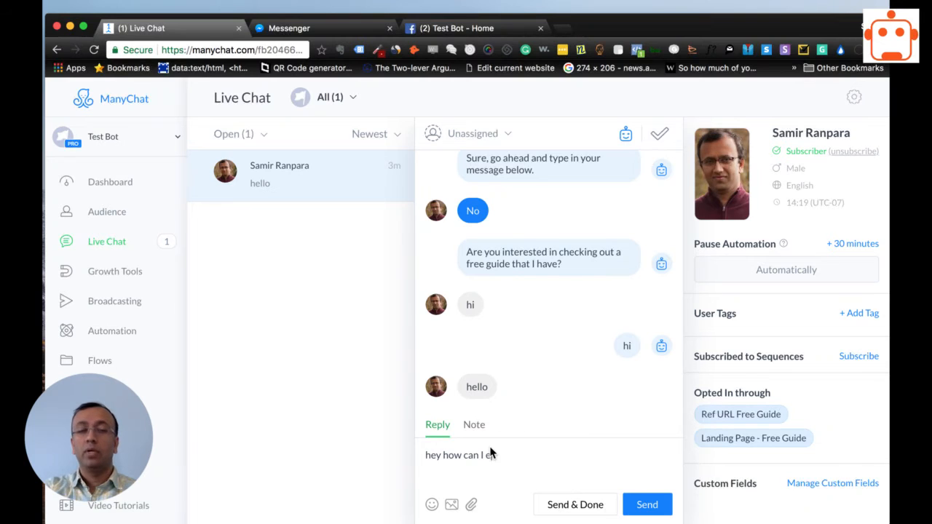
{"action": "type", "text": "help you?"}
{"action": "key", "text": "Return"}
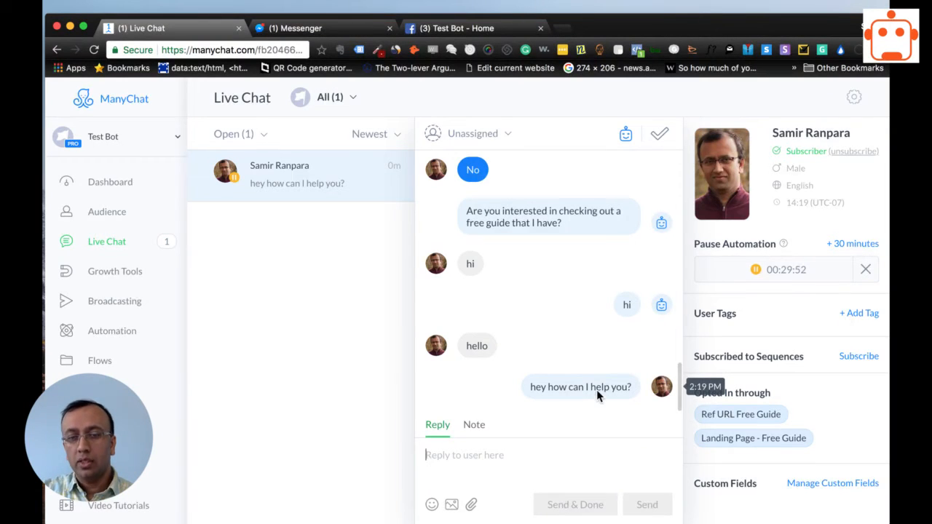
Return to the Live Chat list, open the answered conversation and mark it as done.
{"action": "left_click", "coordinate": [560, 456]}
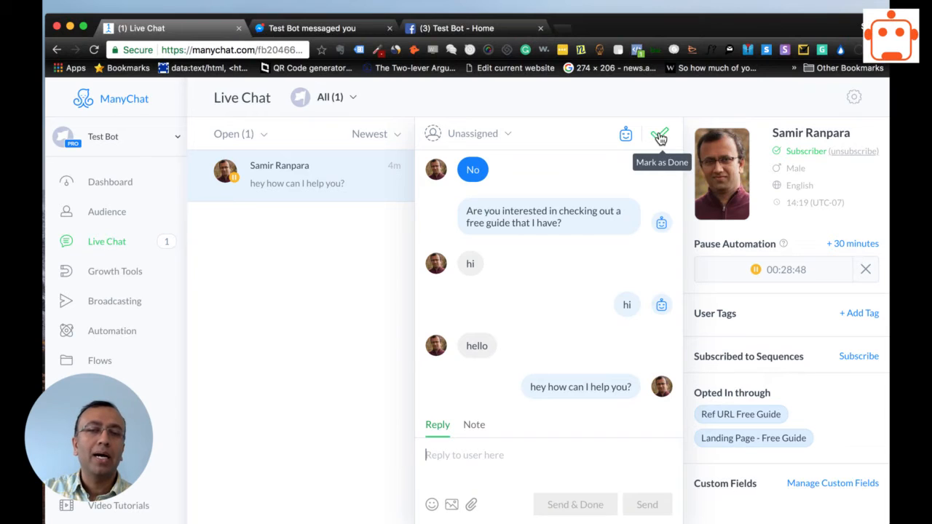
{"action": "left_click", "coordinate": [489, 459]}
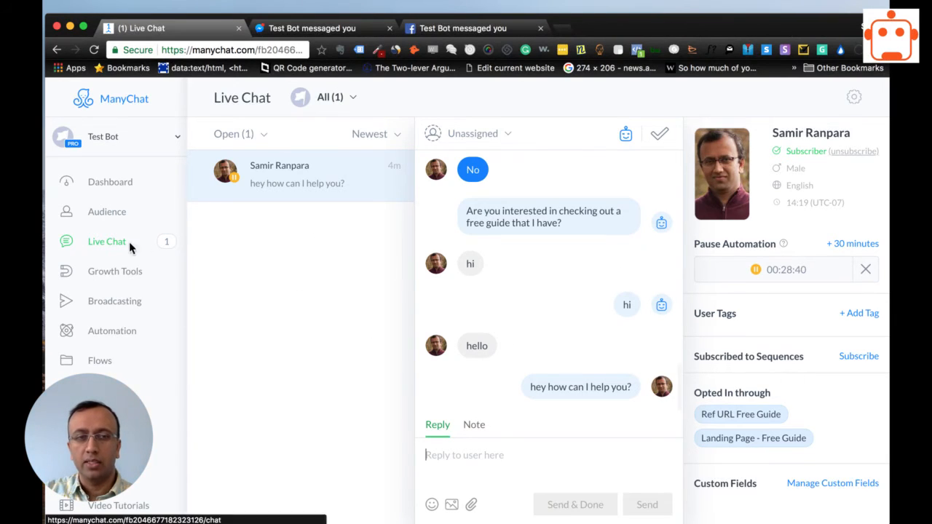
{"action": "left_click", "coordinate": [98, 243]}
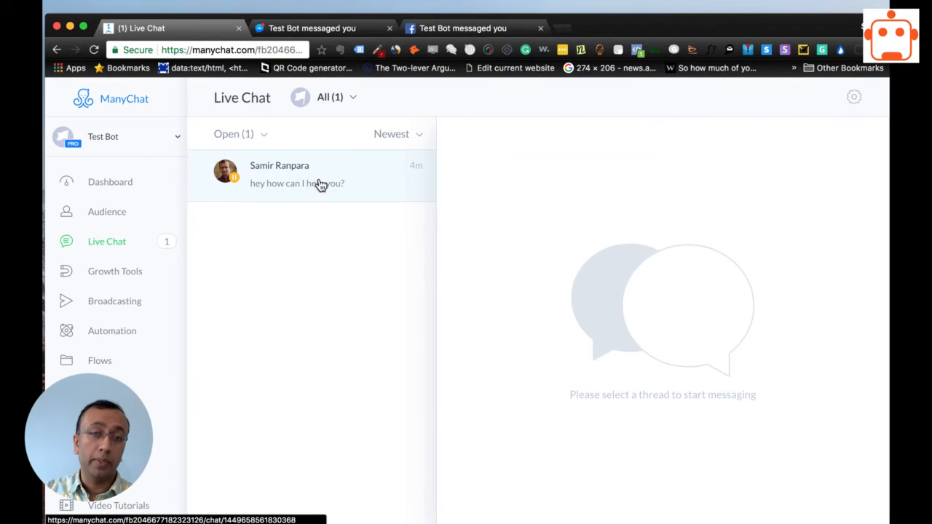
{"action": "left_click", "coordinate": [313, 180]}
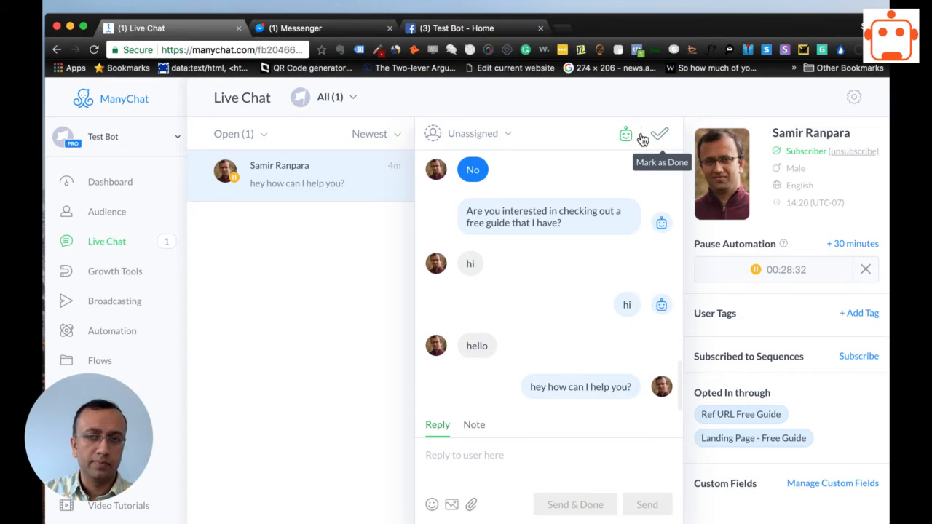
{"action": "left_click", "coordinate": [658, 138]}
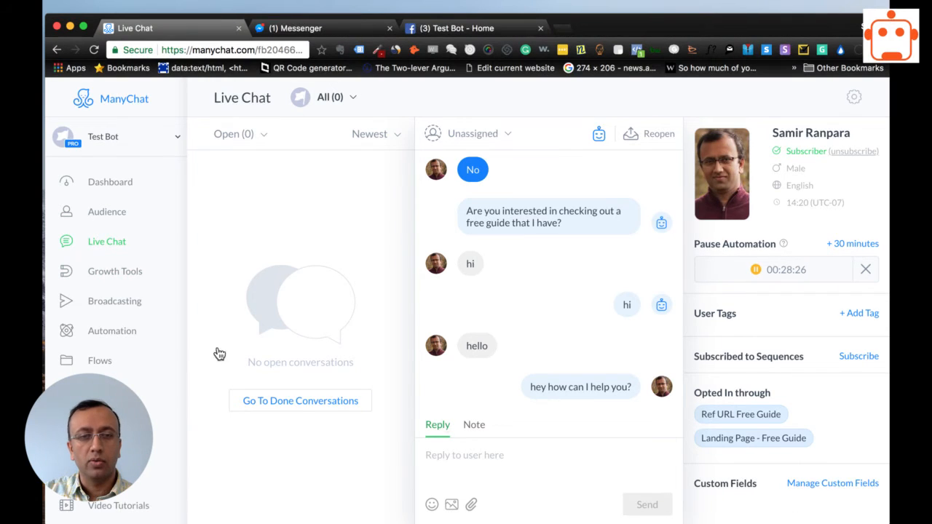
Reopen the conversation from the Done conversations list, and mark it as done again.
{"action": "left_click", "coordinate": [108, 244]}
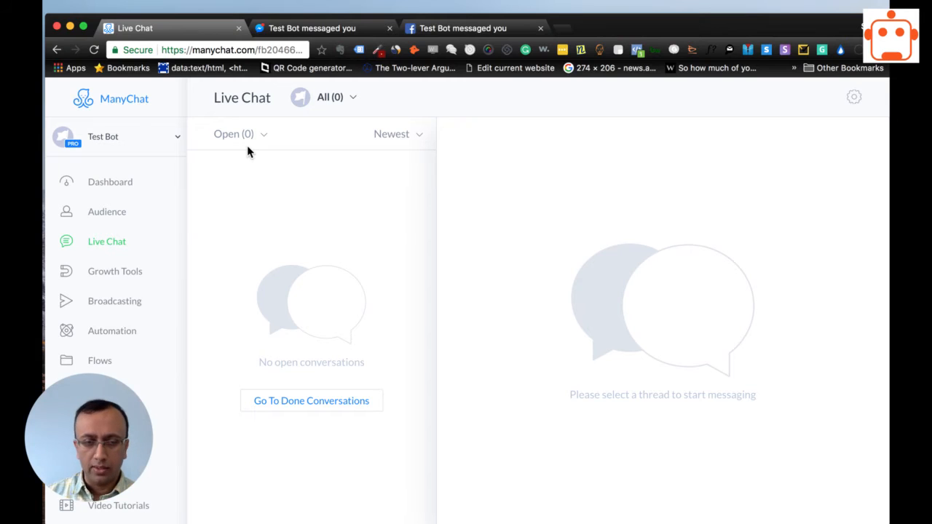
{"action": "left_click", "coordinate": [323, 400]}
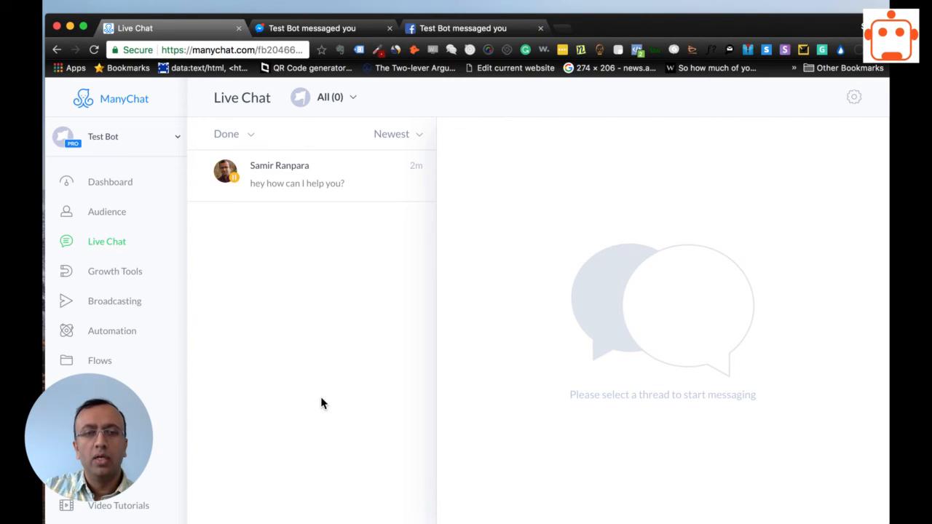
{"action": "left_click", "coordinate": [313, 175]}
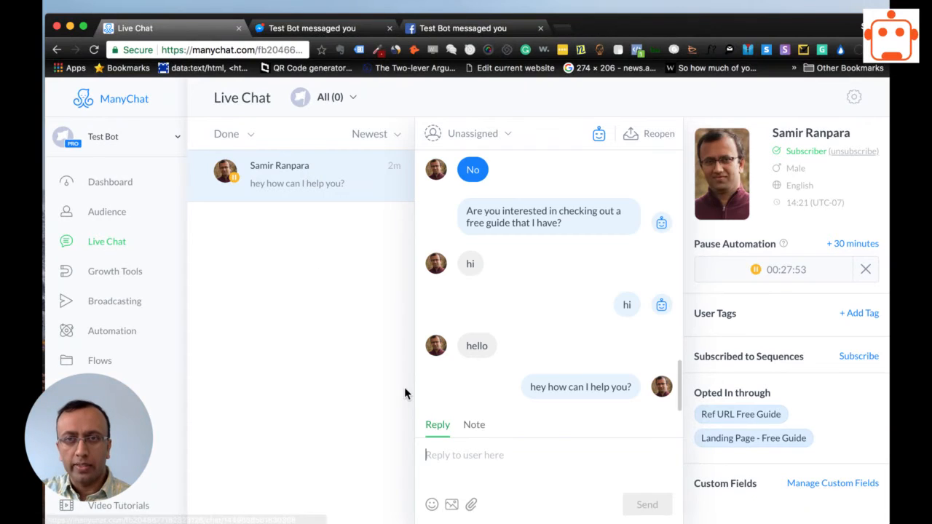
{"action": "left_click", "coordinate": [634, 135]}
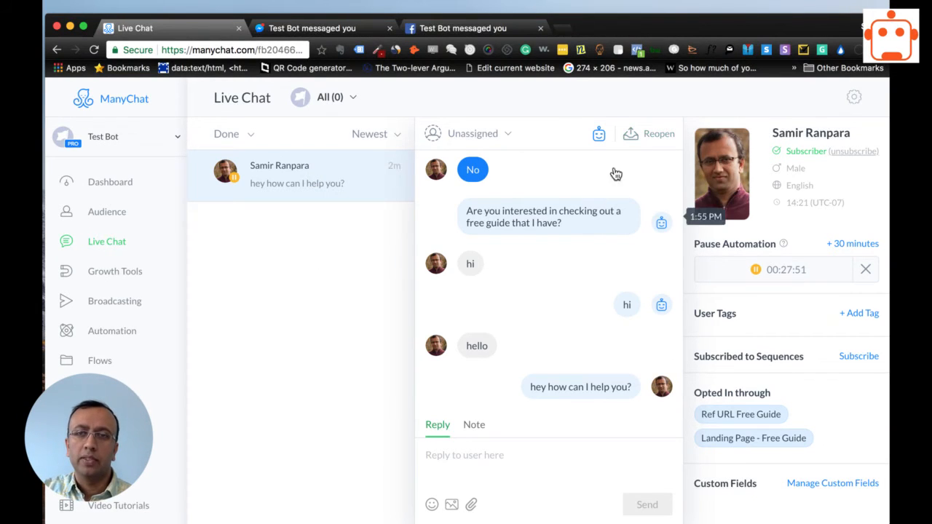
{"action": "left_click", "coordinate": [503, 455]}
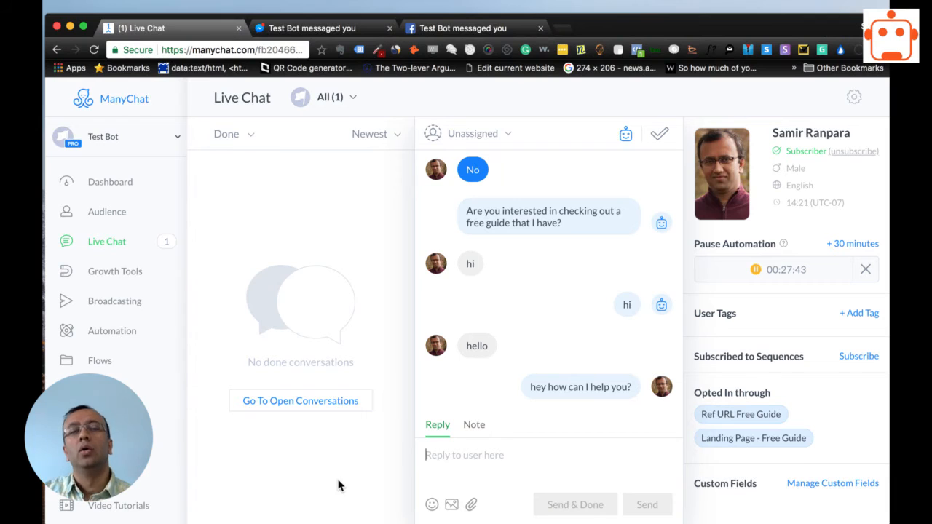
{"action": "left_click", "coordinate": [662, 135]}
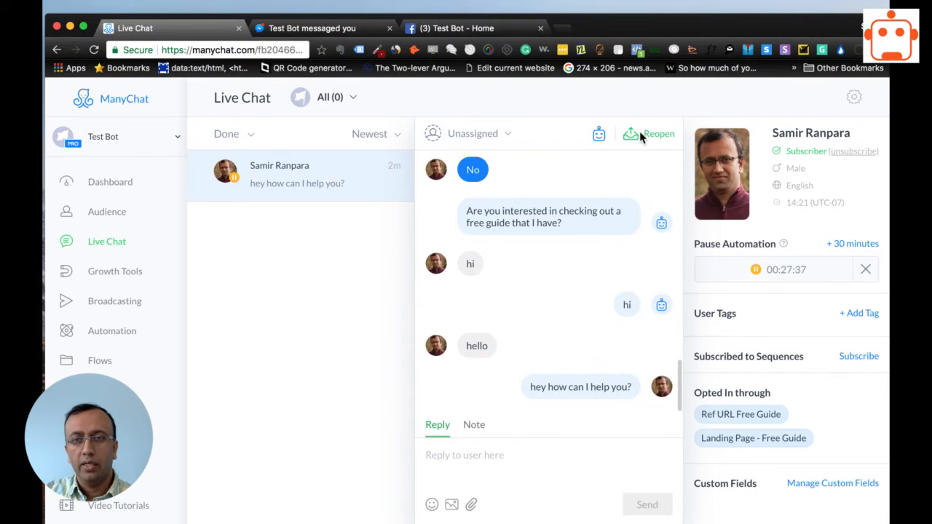
Cancel the conversation's automation pause and switch to Messenger to view the reply in the Test Bot chat.
{"action": "left_click", "coordinate": [863, 269]}
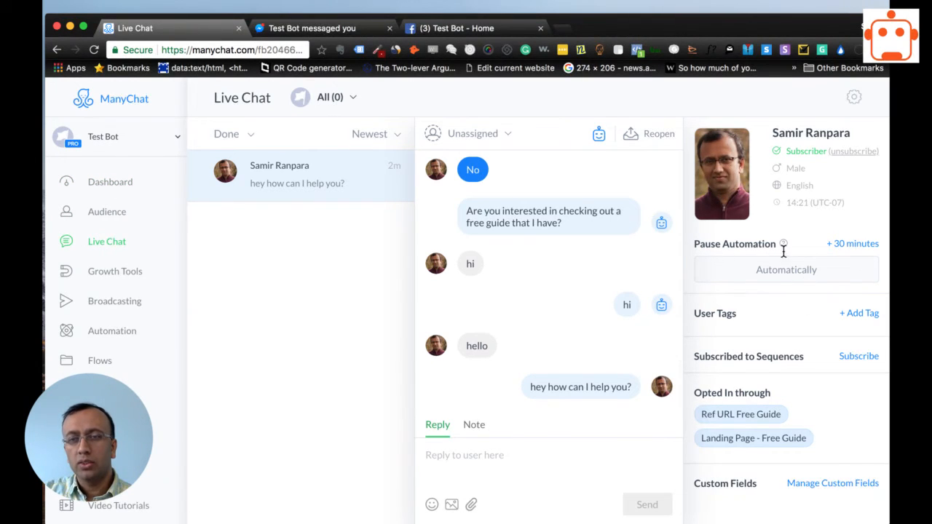
{"action": "mouse_move", "coordinate": [783, 244]}
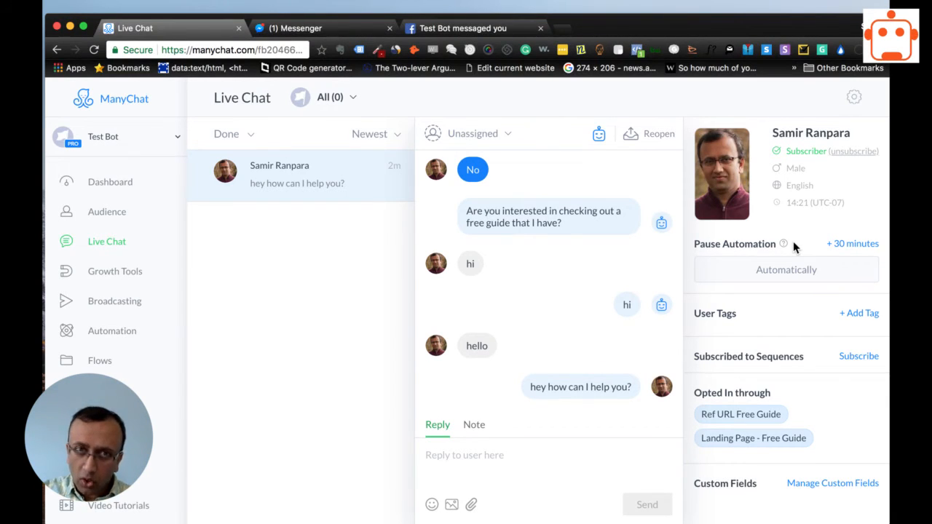
{"action": "left_click", "coordinate": [455, 464]}
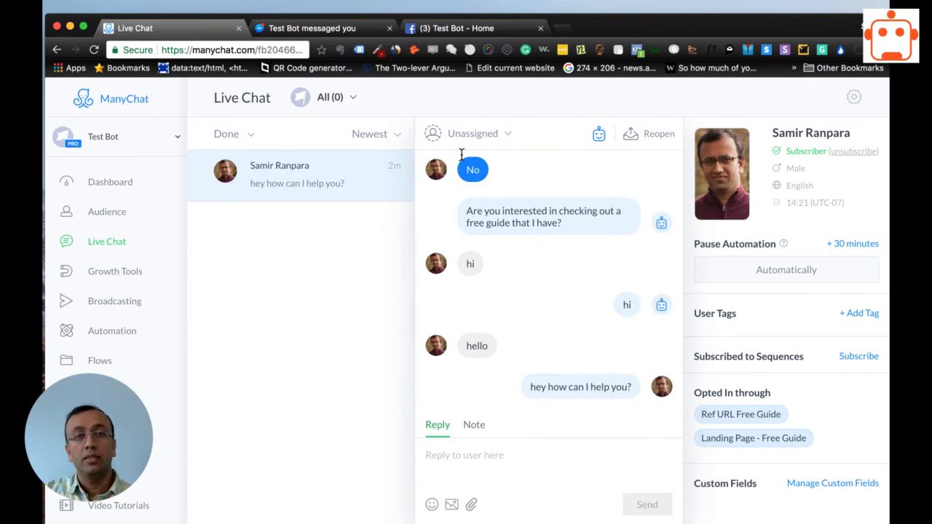
{"action": "left_click", "coordinate": [311, 29]}
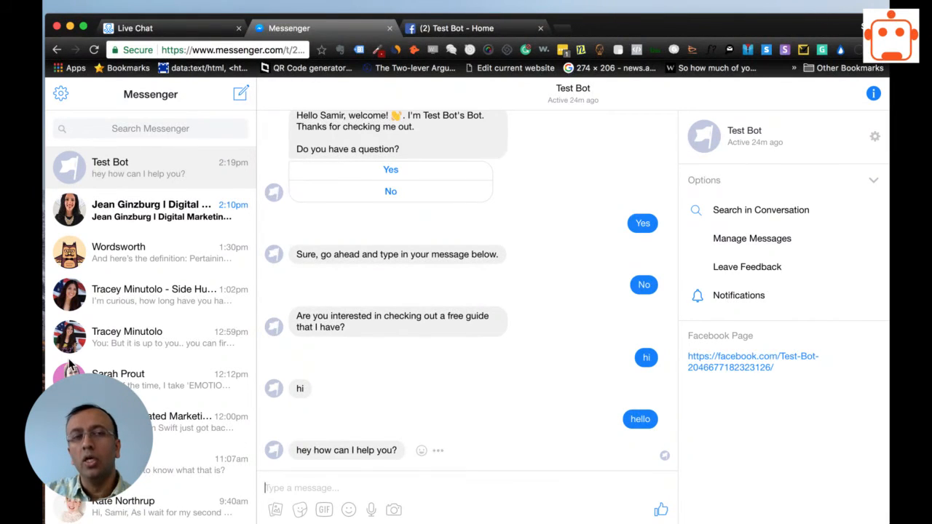
Switch from Messenger back to ManyChat and view the Live Chat options in the bot's settings.
{"action": "left_click", "coordinate": [135, 28]}
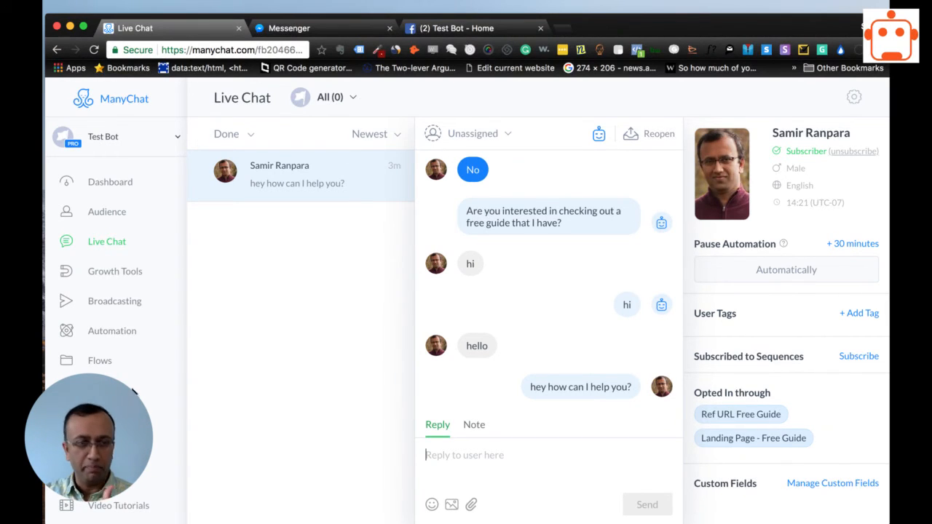
{"action": "left_click", "coordinate": [102, 390]}
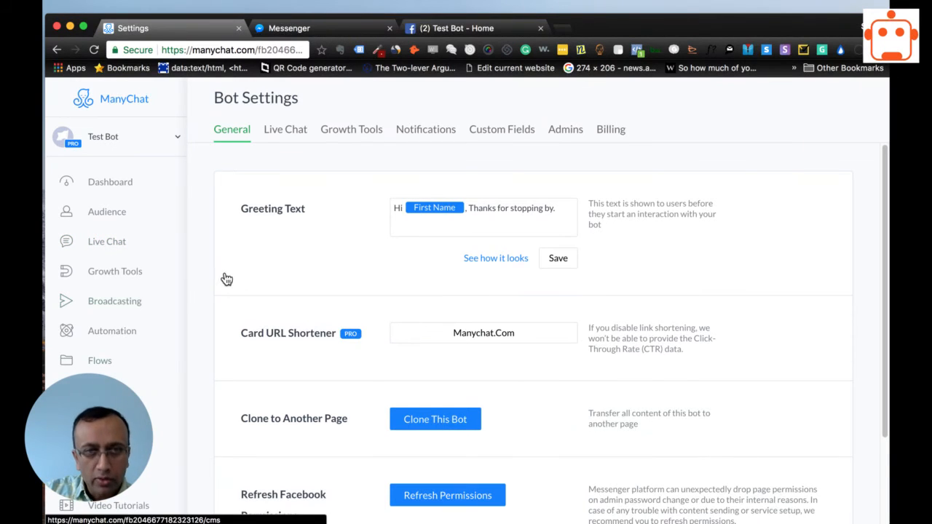
{"action": "left_click", "coordinate": [290, 134]}
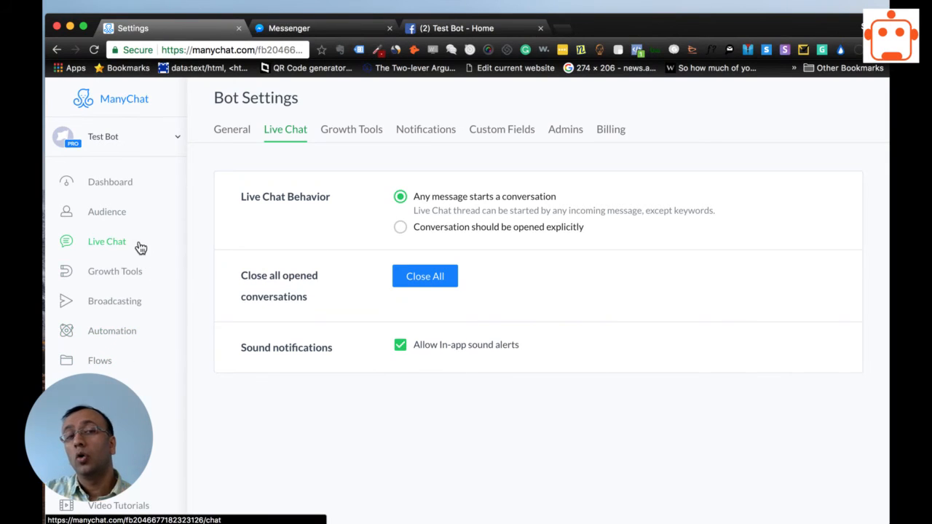
Open the closed conversation in Live Chat and examine its message history, reply field and Pause Automation setting.
{"action": "left_click", "coordinate": [115, 247]}
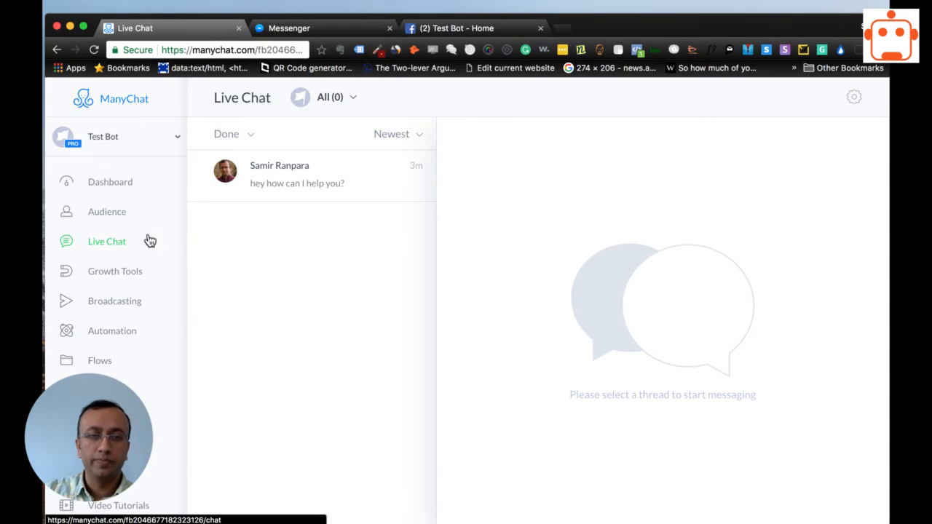
{"action": "left_click", "coordinate": [314, 191]}
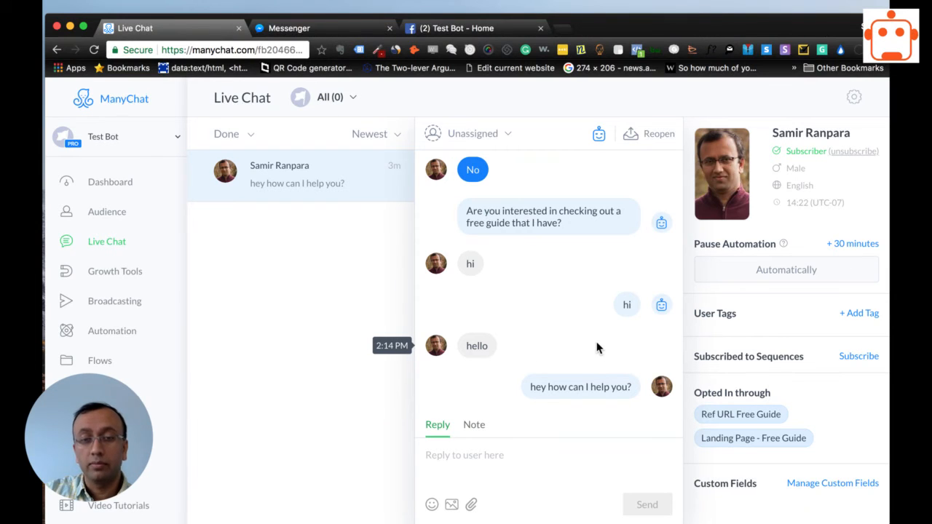
{"action": "scroll", "coordinate": [540, 379], "scroll_direction": "up", "scroll_amount": 10}
{"action": "scroll", "coordinate": [541, 378], "scroll_direction": "down", "scroll_amount": 10}
{"action": "scroll", "coordinate": [541, 378], "scroll_direction": "up", "scroll_amount": 10}
{"action": "scroll", "coordinate": [477, 329], "scroll_direction": "up", "scroll_amount": 5}
{"action": "scroll", "coordinate": [500, 379], "scroll_direction": "down", "scroll_amount": 10}
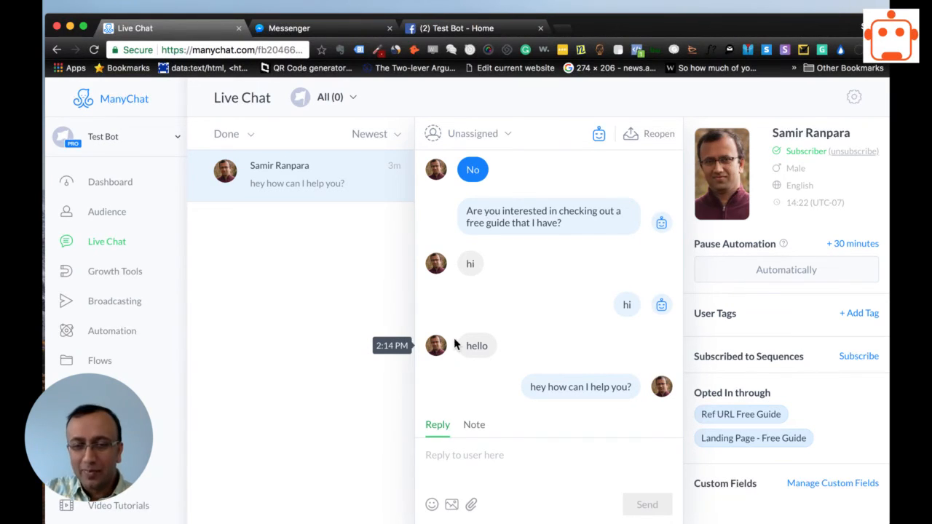
{"action": "left_click", "coordinate": [489, 474]}
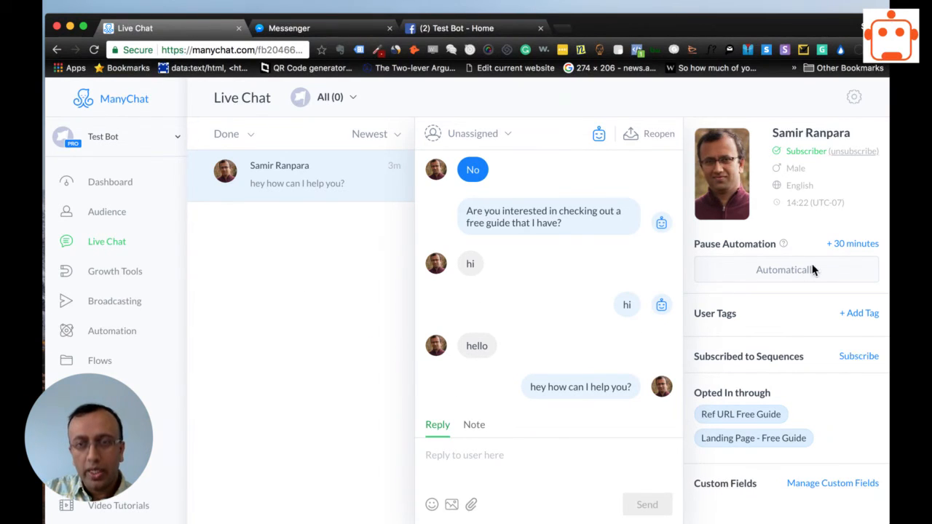
{"action": "mouse_move", "coordinate": [783, 250]}
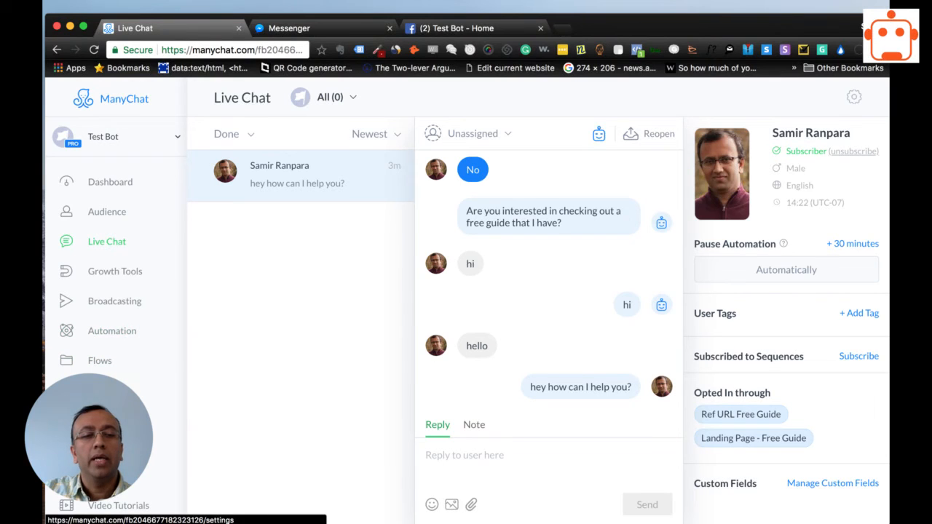
Set the bot's Live Chat Behavior to "Conversation should be opened explicitly".
{"action": "left_click", "coordinate": [105, 390]}
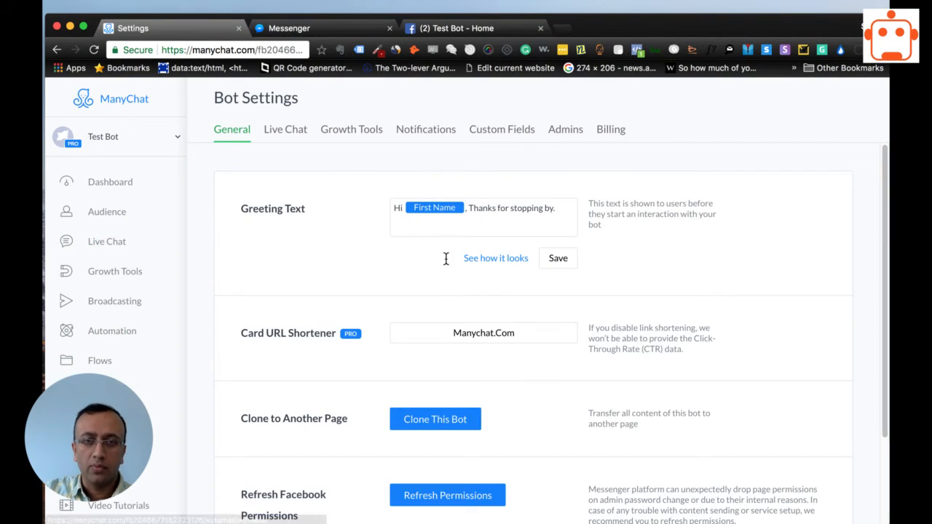
{"action": "left_click", "coordinate": [285, 126]}
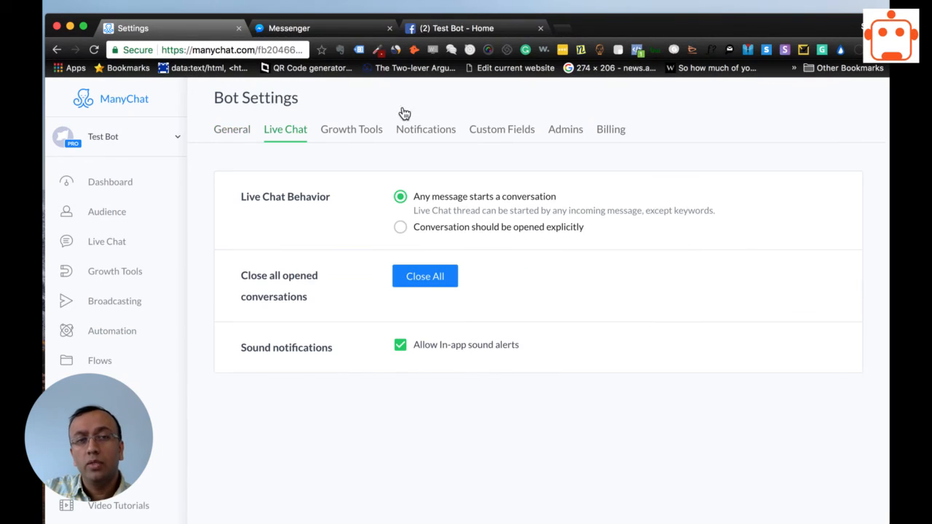
{"action": "left_click", "coordinate": [401, 228]}
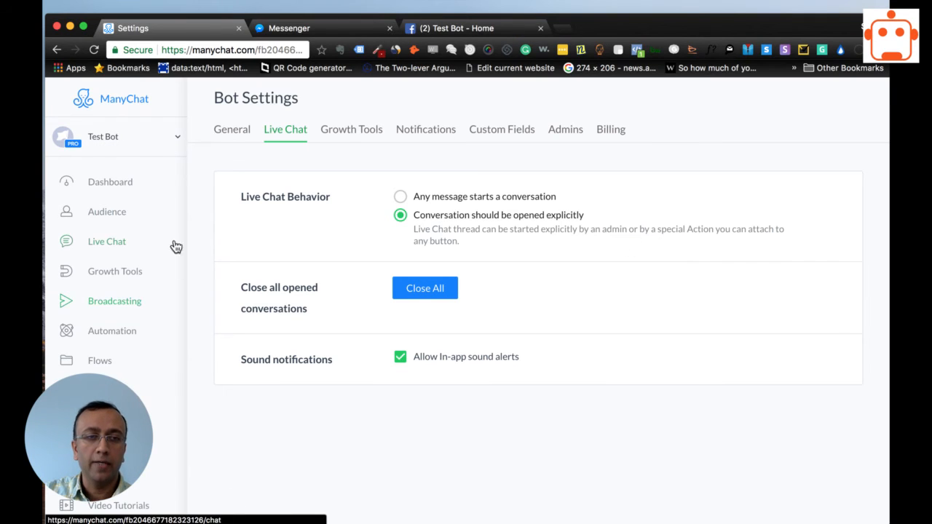
Return to Live Chat and filter the conversation list to show Open conversations.
{"action": "left_click", "coordinate": [119, 217]}
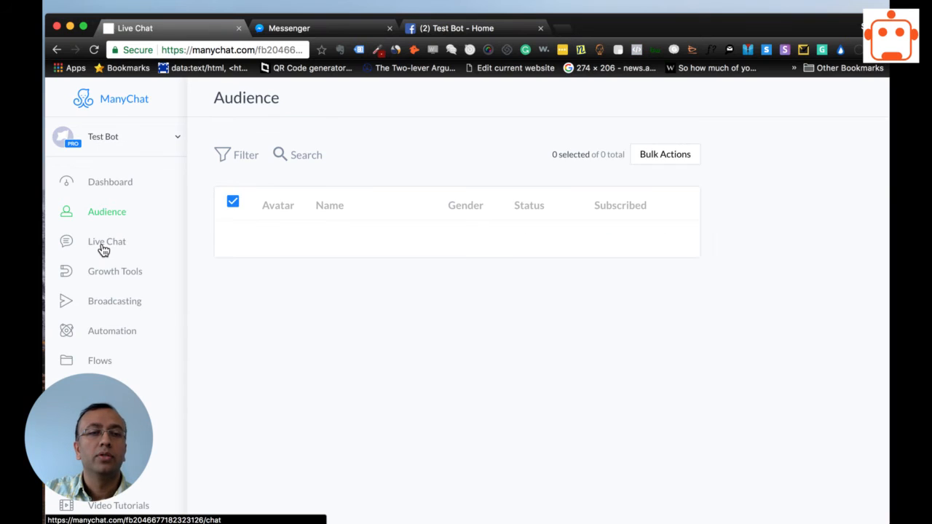
{"action": "left_click", "coordinate": [103, 242]}
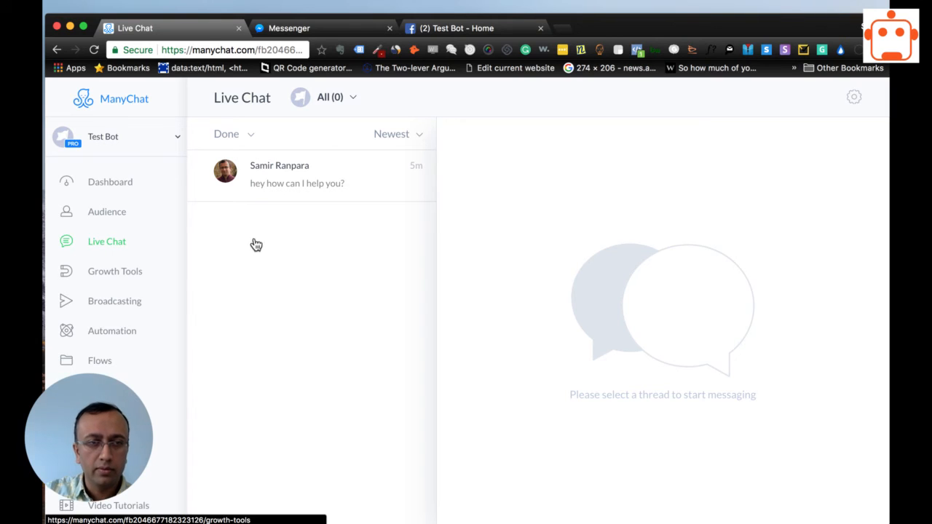
{"action": "left_click", "coordinate": [252, 137]}
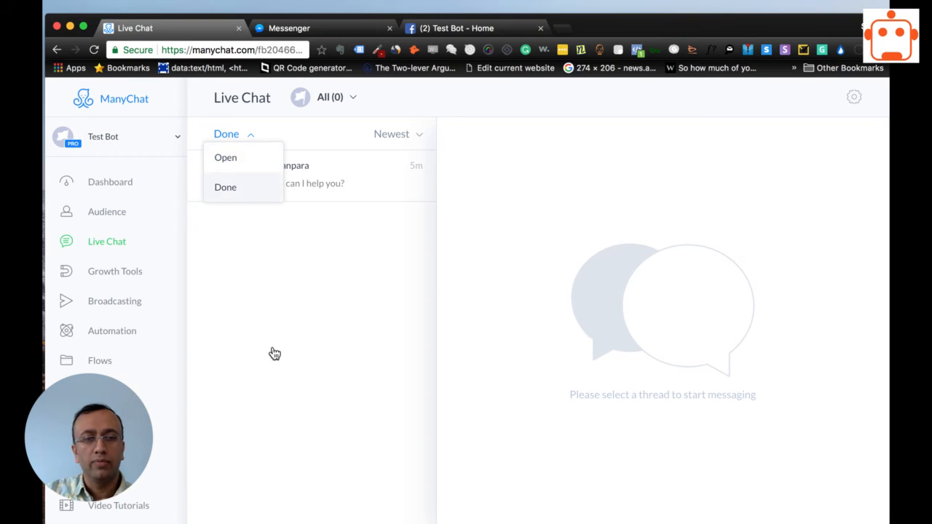
{"action": "left_click", "coordinate": [248, 298]}
{"action": "left_click", "coordinate": [252, 137]}
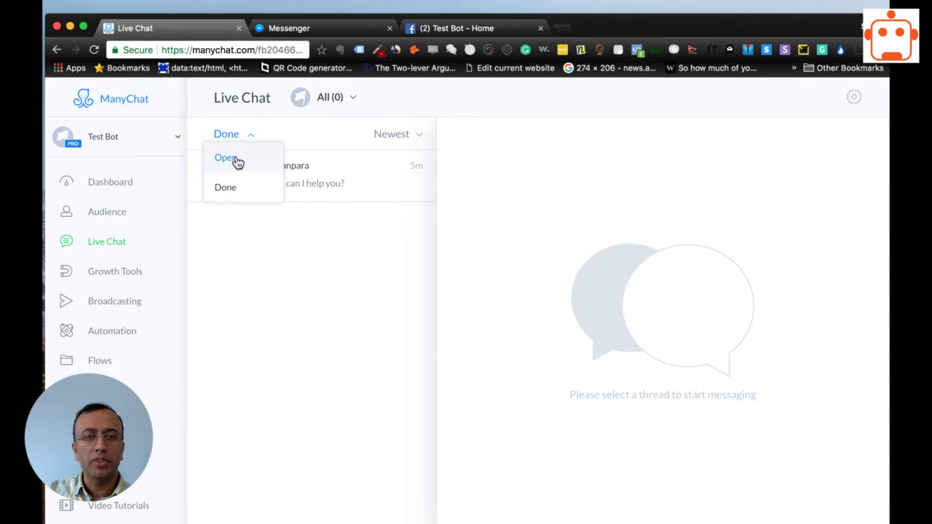
{"action": "left_click", "coordinate": [237, 160]}
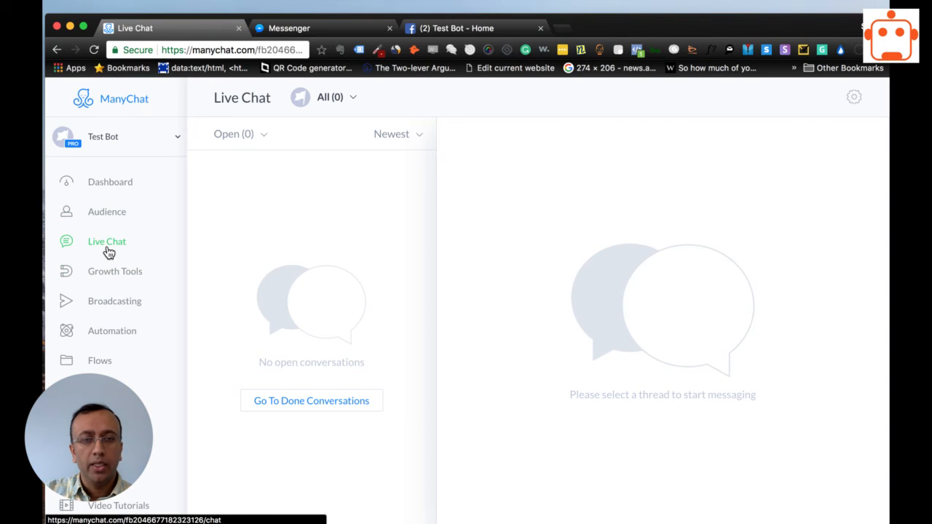
Go to the Done conversations, open the "hey how can I help you?" thread and reopen it.
{"action": "left_click", "coordinate": [311, 404]}
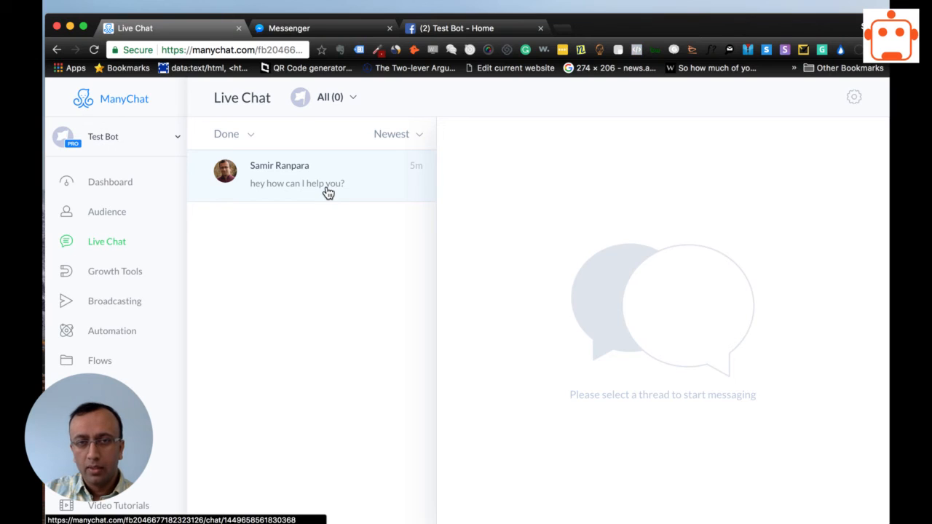
{"action": "left_click", "coordinate": [326, 191]}
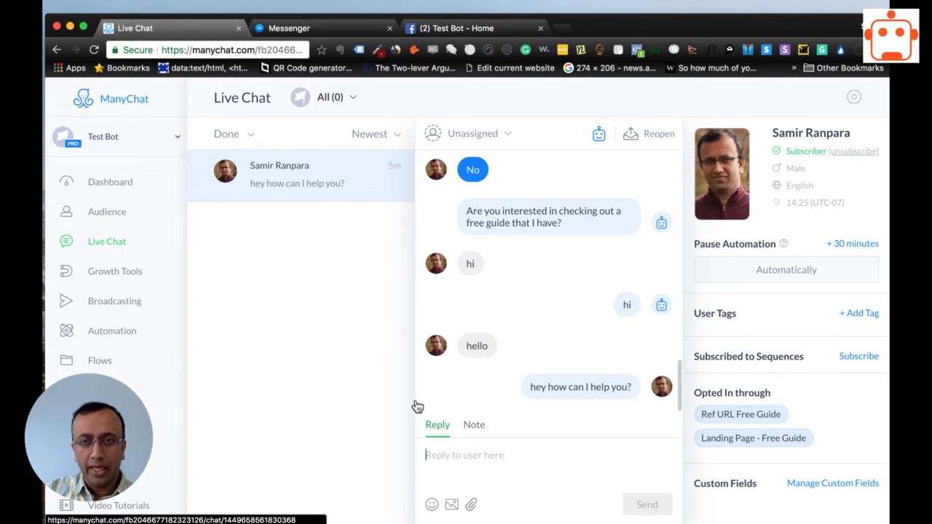
{"action": "left_click", "coordinate": [652, 141]}
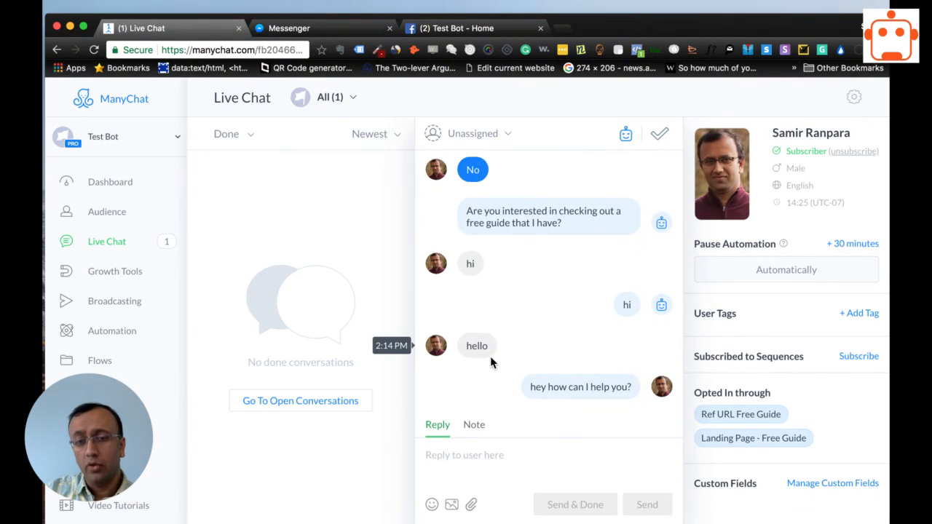
Send the reply "Just reopened the live chat thread" in the reopened conversation.
{"action": "left_click", "coordinate": [500, 457]}
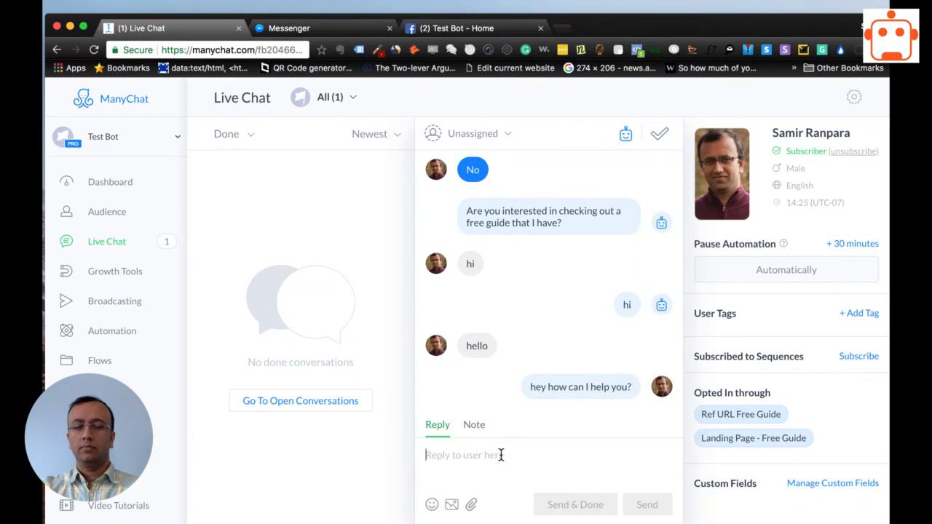
{"action": "type", "text": "J"}
{"action": "key", "text": "BackSpace"}
{"action": "type", "text": "Just repop"}
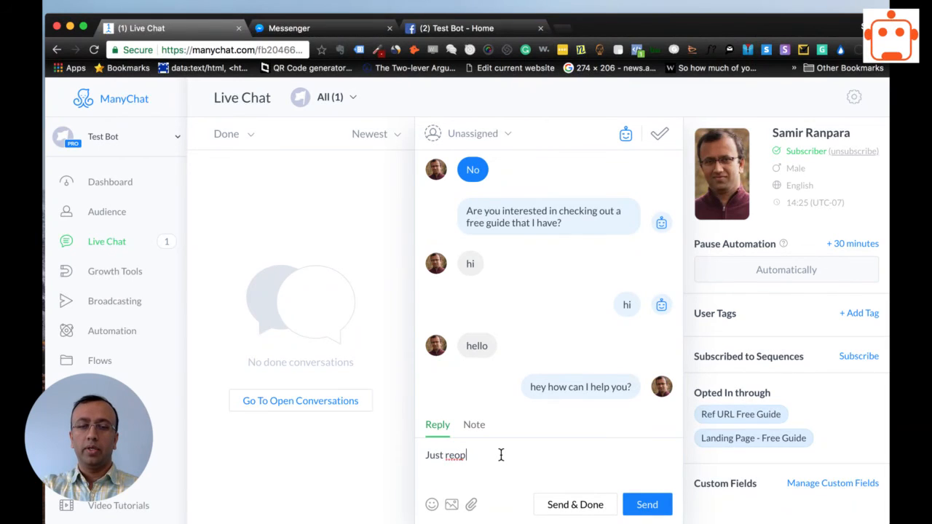
{"action": "type", "text": "ened the live"}
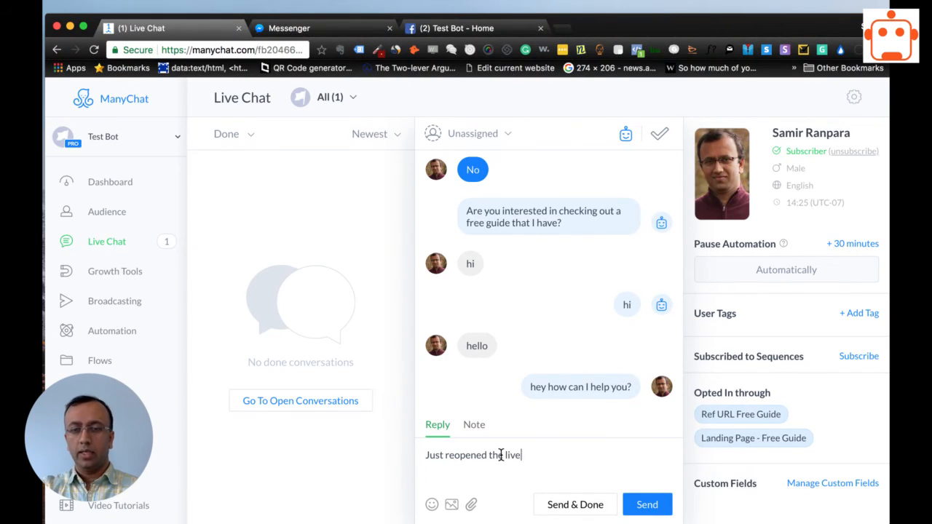
{"action": "type", "text": " chat threa"}
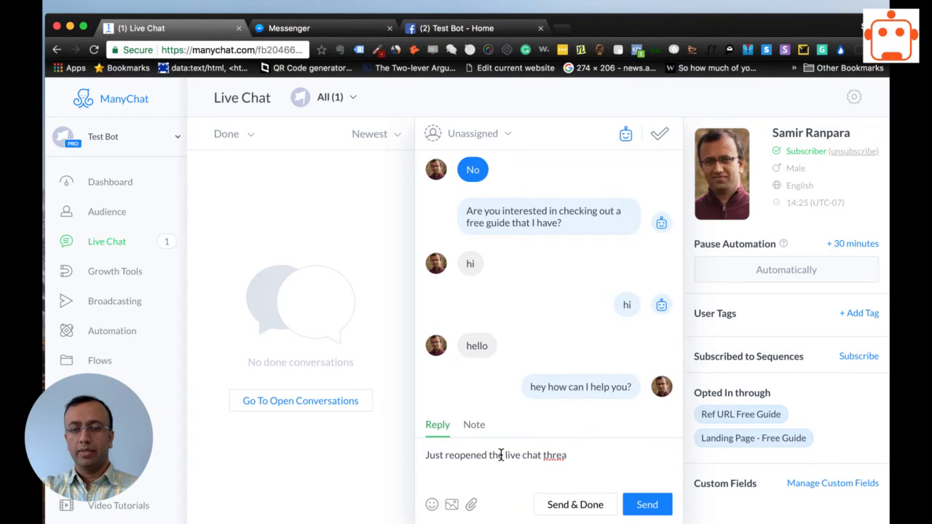
{"action": "type", "text": "d"}
{"action": "key", "text": "Return"}
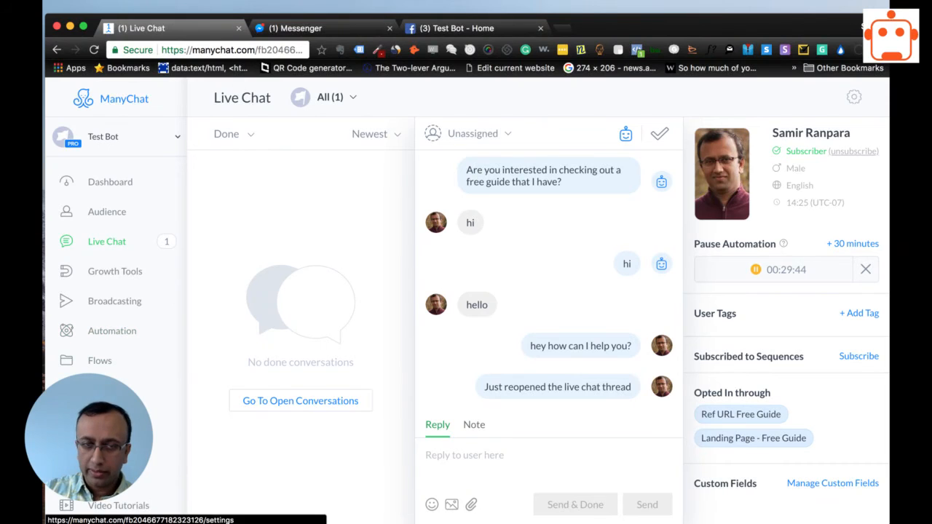
Review the Live Chat Behavior options in the bot's settings and return to Live Chat.
{"action": "left_click", "coordinate": [155, 453]}
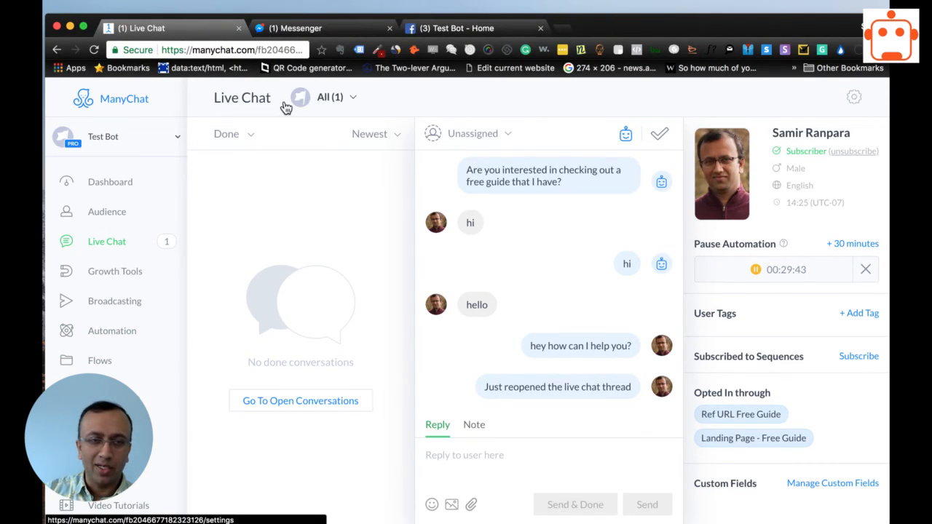
{"action": "left_click", "coordinate": [292, 134]}
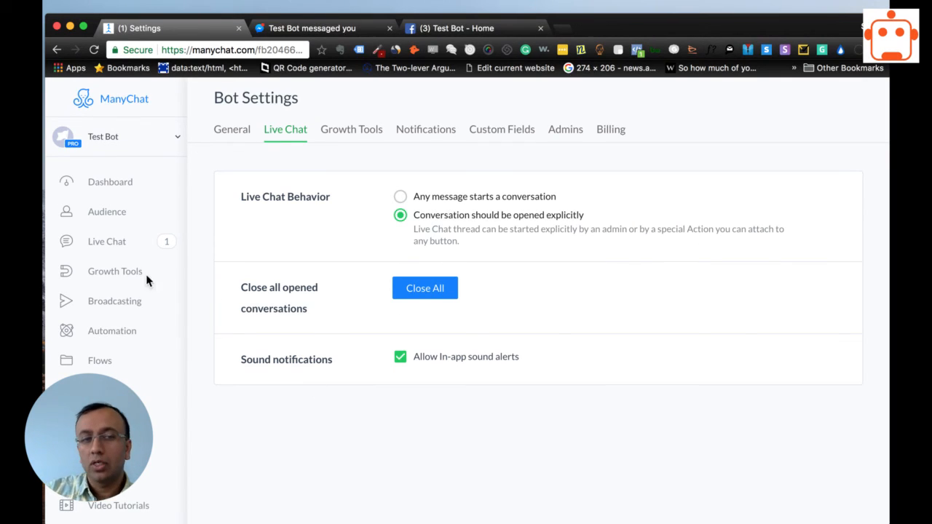
{"action": "left_click", "coordinate": [105, 242]}
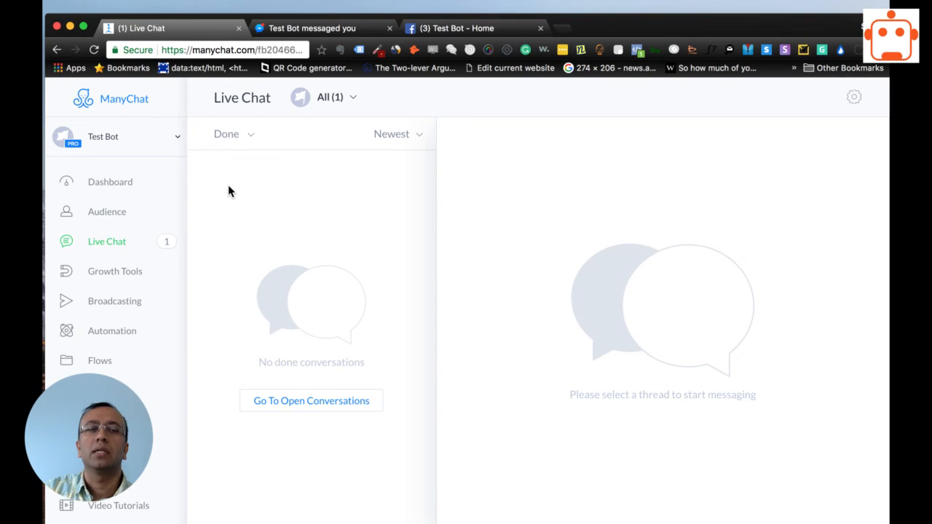
Open the subscriber's profile from the Audience list and start a chat with them.
{"action": "left_click", "coordinate": [101, 213]}
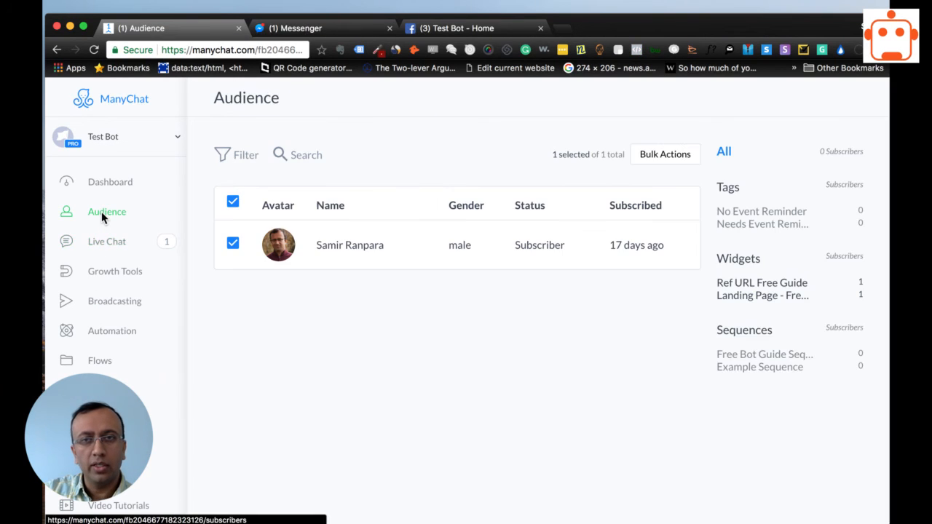
{"action": "left_click", "coordinate": [366, 255]}
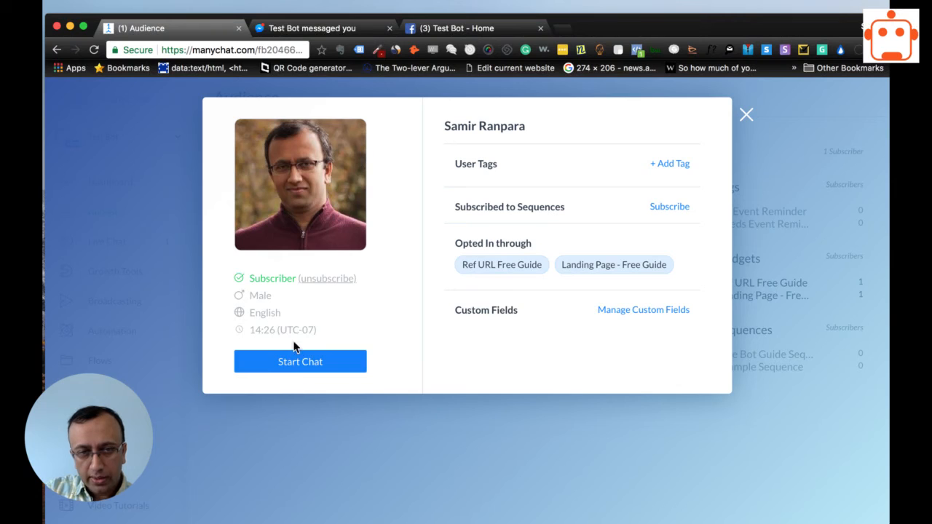
{"action": "left_click", "coordinate": [296, 368]}
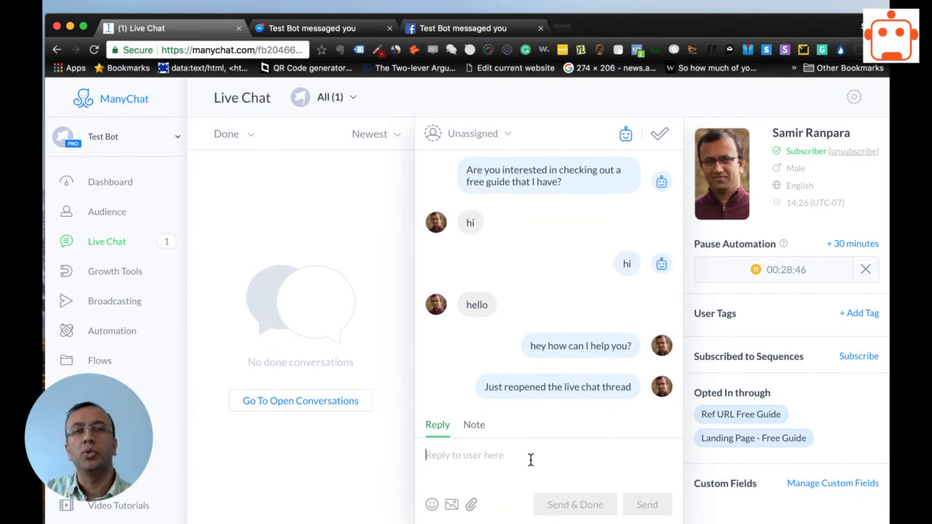
{"action": "left_click", "coordinate": [531, 459]}
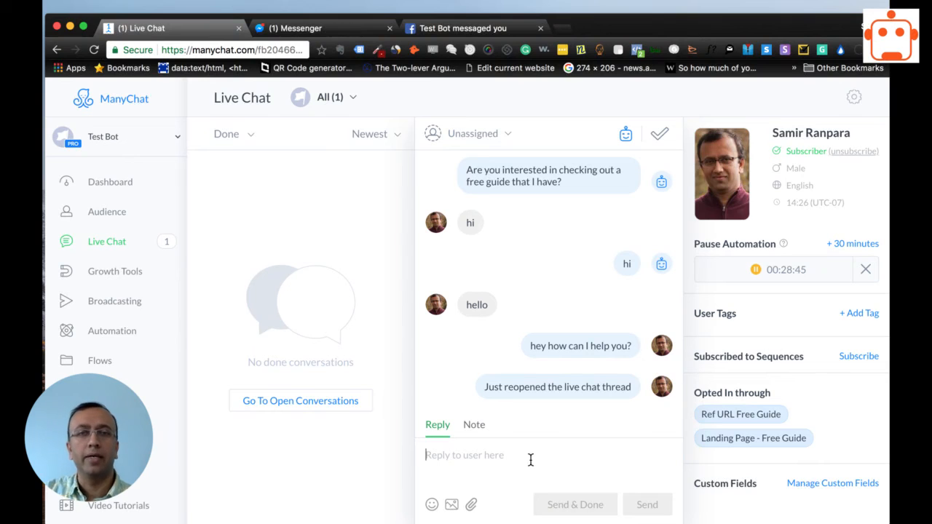
Filter the Live Chat list to Open conversations and open the "Just reopened the live chat thread" conversation.
{"action": "left_click", "coordinate": [109, 250]}
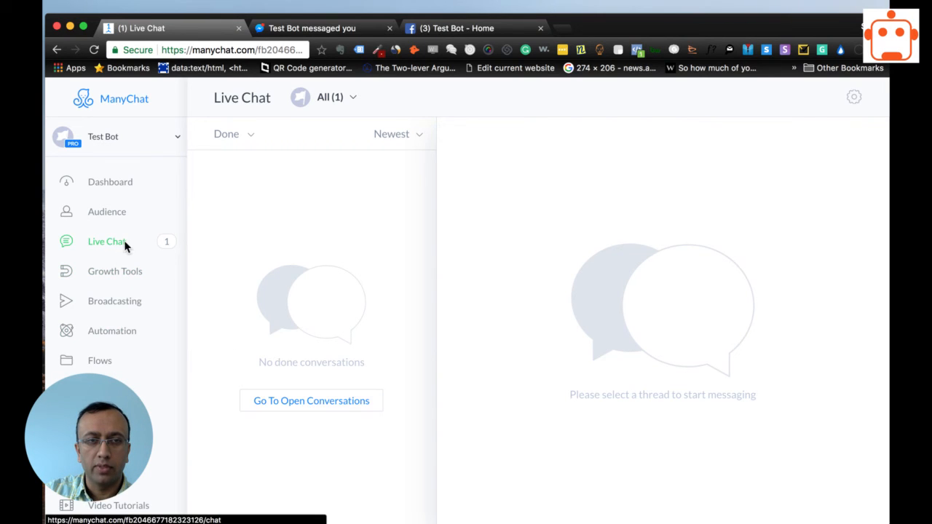
{"action": "left_click", "coordinate": [243, 135]}
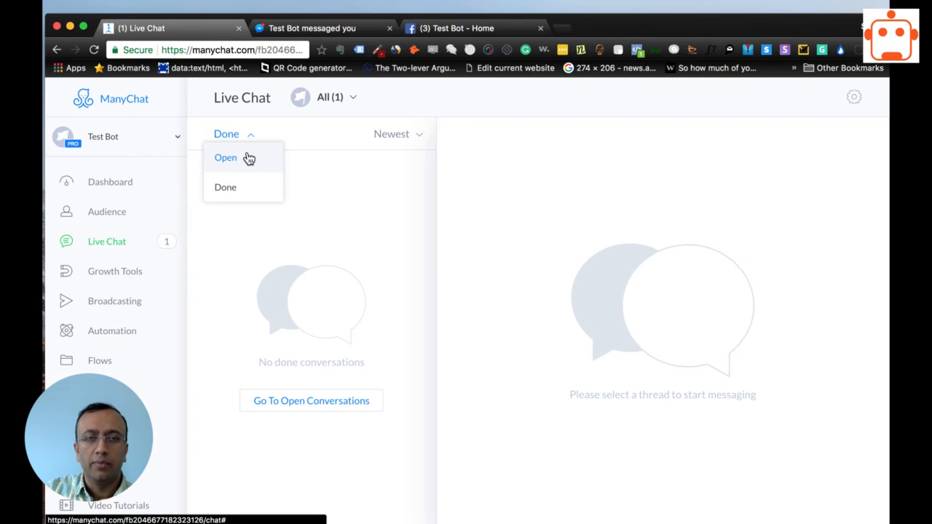
{"action": "left_click", "coordinate": [245, 158]}
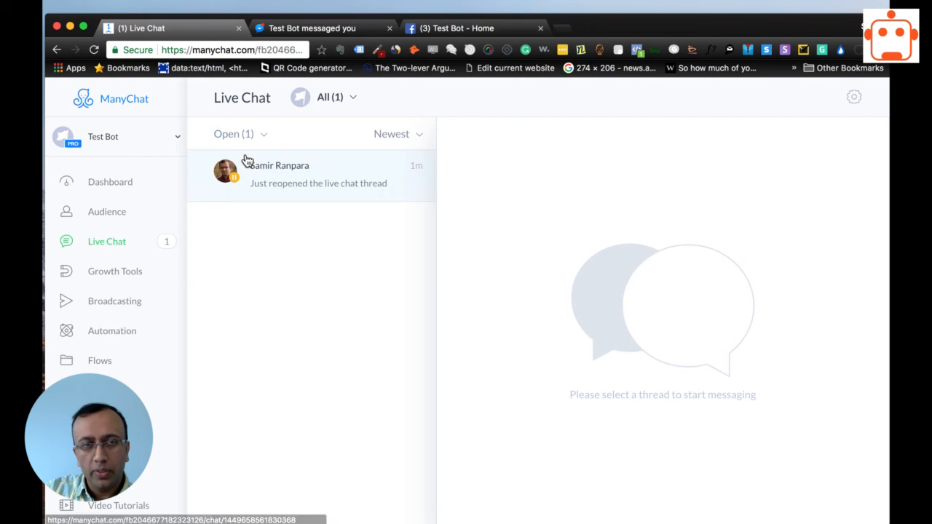
{"action": "left_click", "coordinate": [284, 181]}
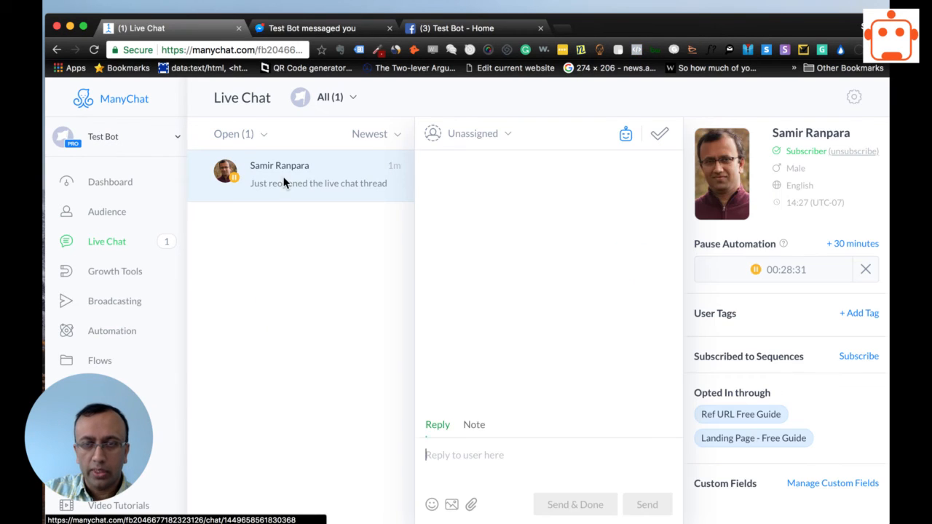
Mark the open conversation as done and reload the Live Chat page.
{"action": "left_click", "coordinate": [661, 138]}
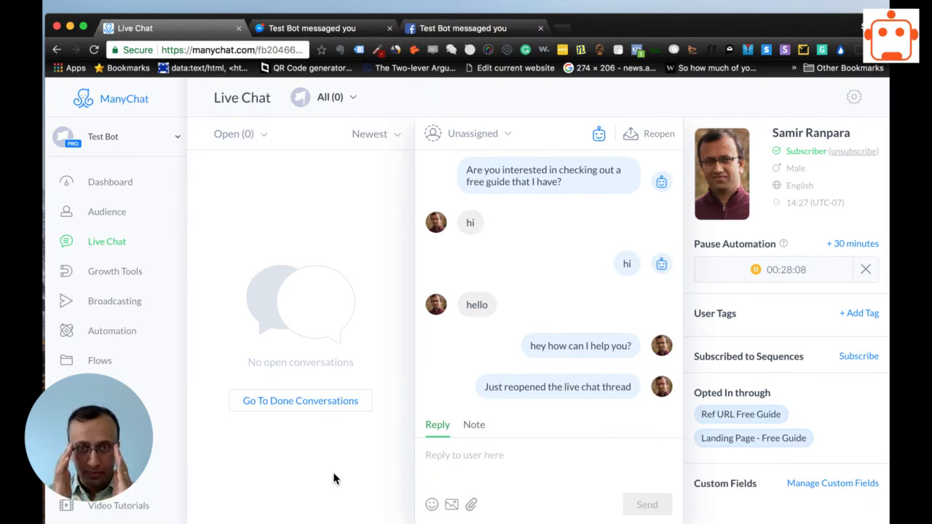
{"action": "left_click", "coordinate": [110, 241]}
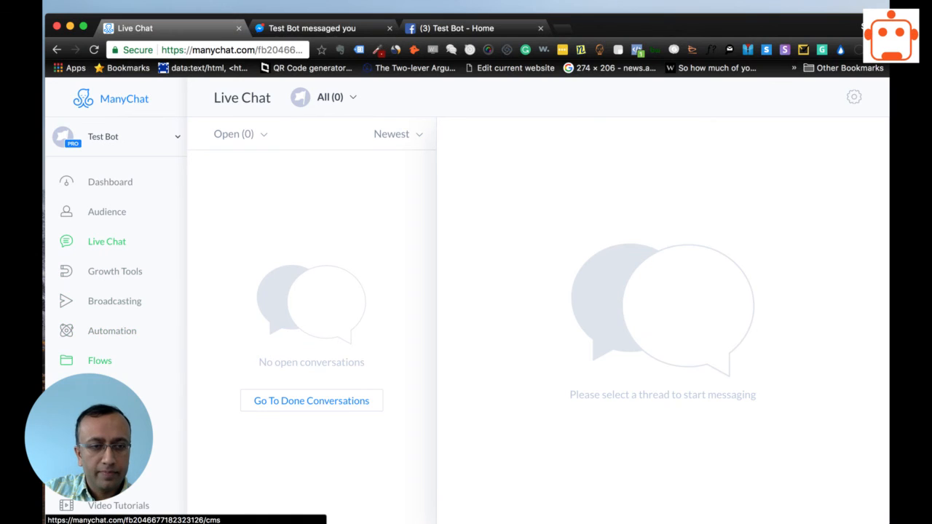
Review the explanation of explicitly opened conversations in the bot's Live Chat settings, and go back to Live Chat.
{"action": "left_click", "coordinate": [853, 97]}
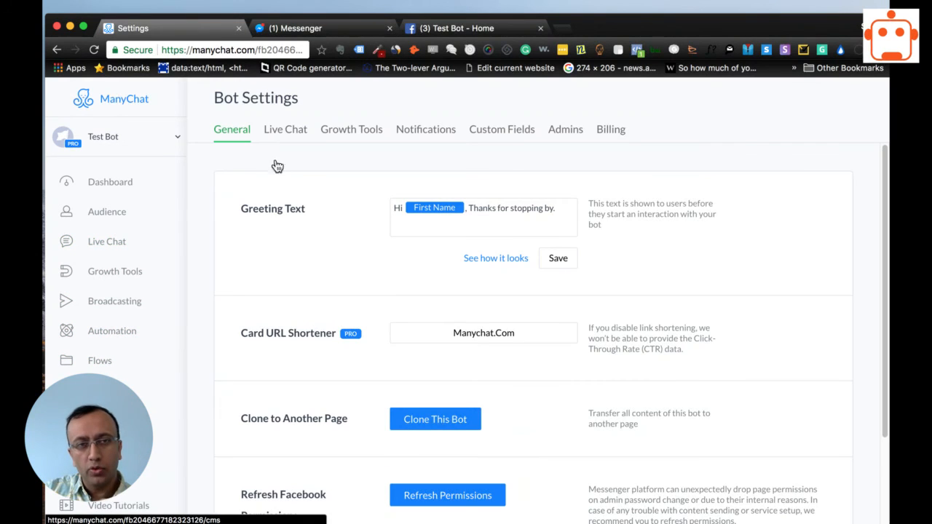
{"action": "left_click", "coordinate": [284, 128]}
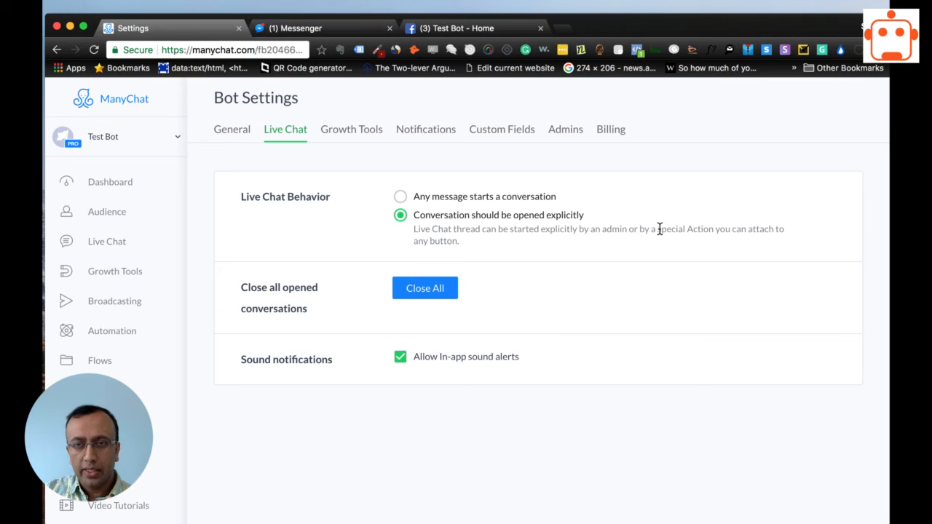
{"action": "left_click_drag", "start_coordinate": [657, 228], "coordinate": [789, 237]}
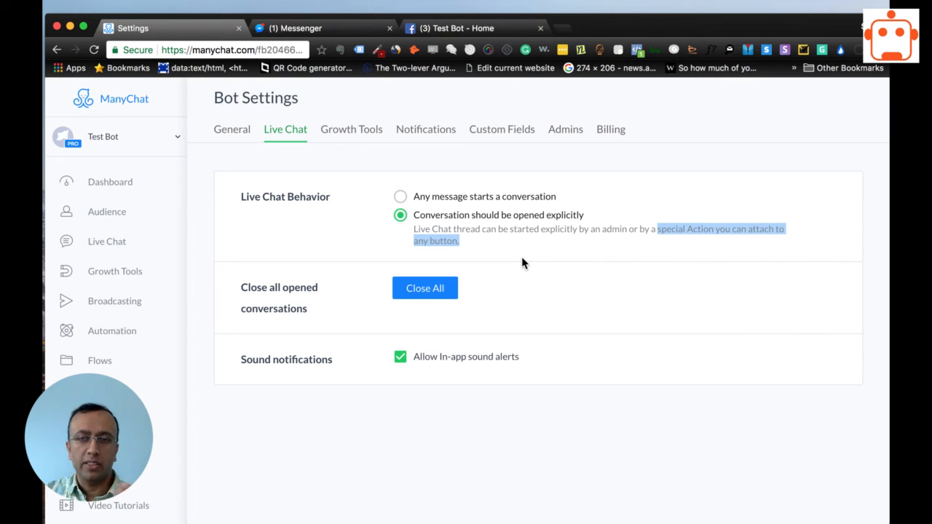
{"action": "left_click", "coordinate": [361, 478]}
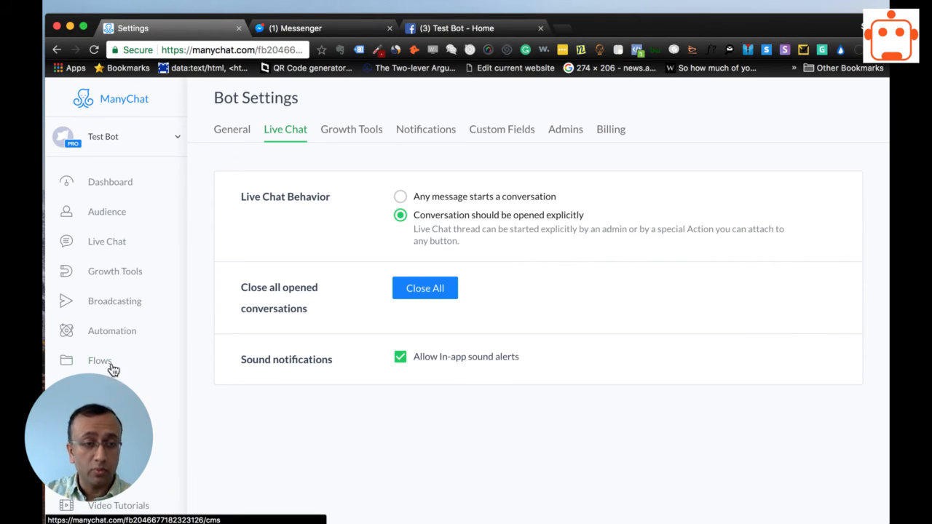
{"action": "left_click", "coordinate": [117, 245]}
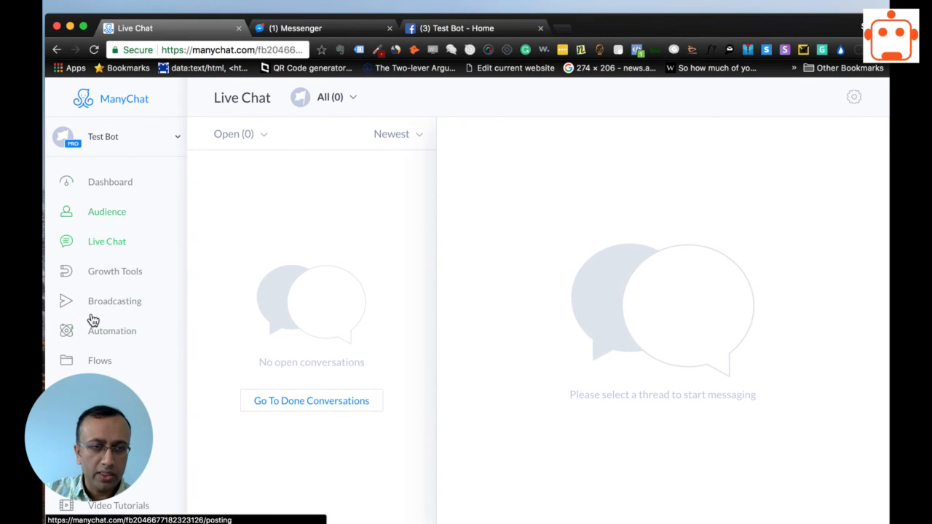
Open the published Welcome Message automation and examine its flow with the statistics sidebar collapsed.
{"action": "left_click", "coordinate": [111, 339]}
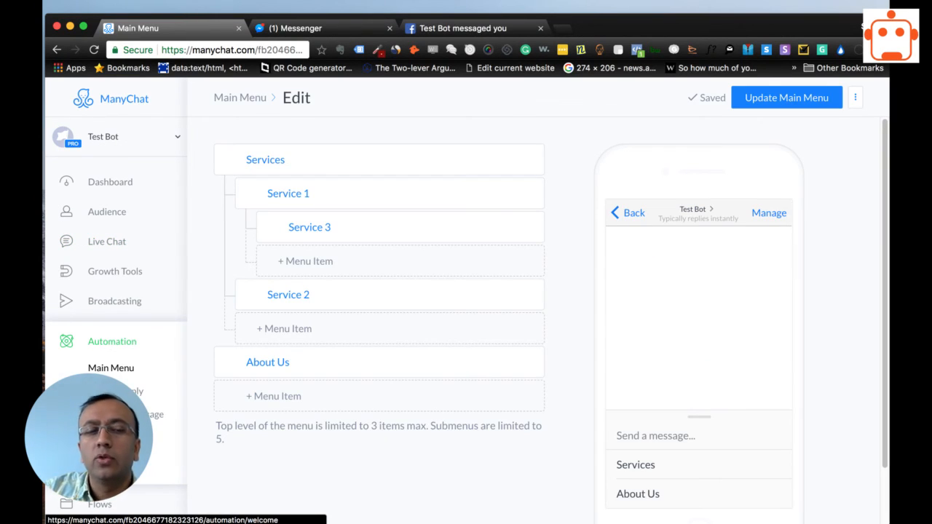
{"action": "left_click", "coordinate": [139, 414]}
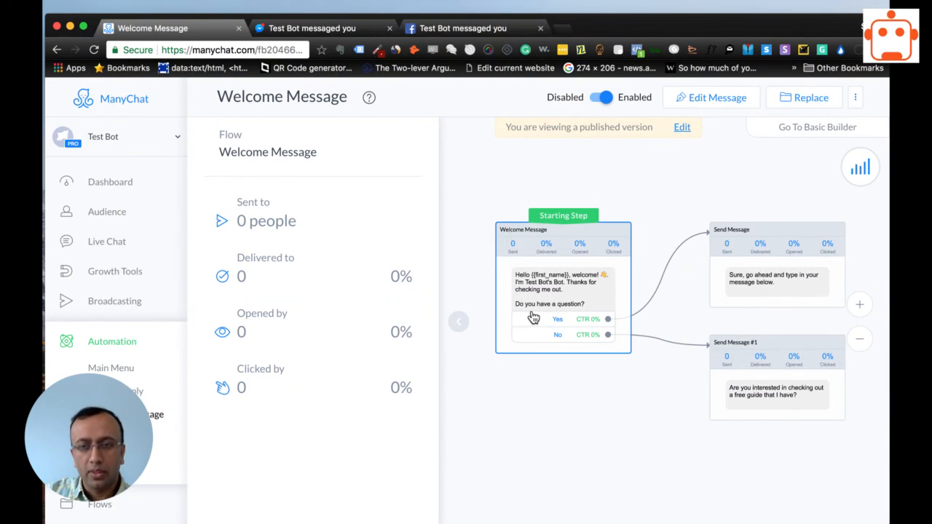
{"action": "left_click", "coordinate": [456, 329]}
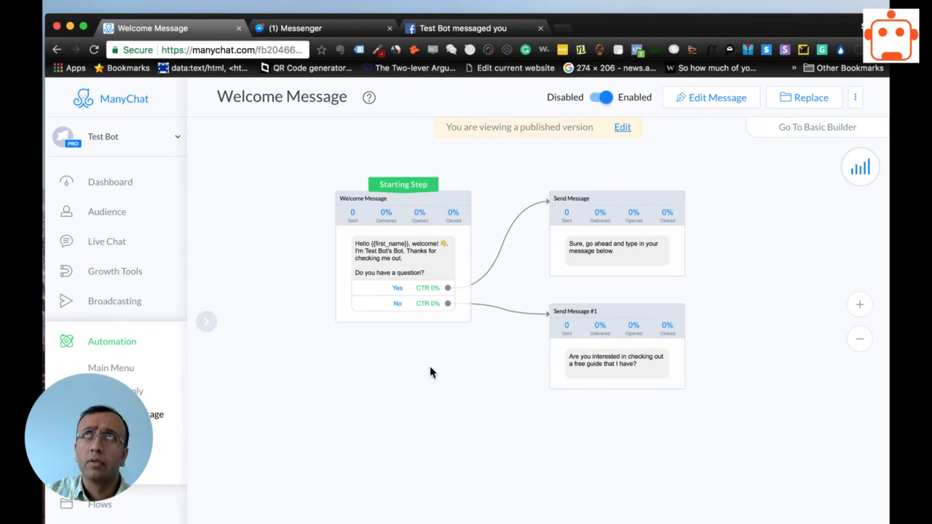
{"action": "left_click_drag", "start_coordinate": [420, 404], "coordinate": [397, 422]}
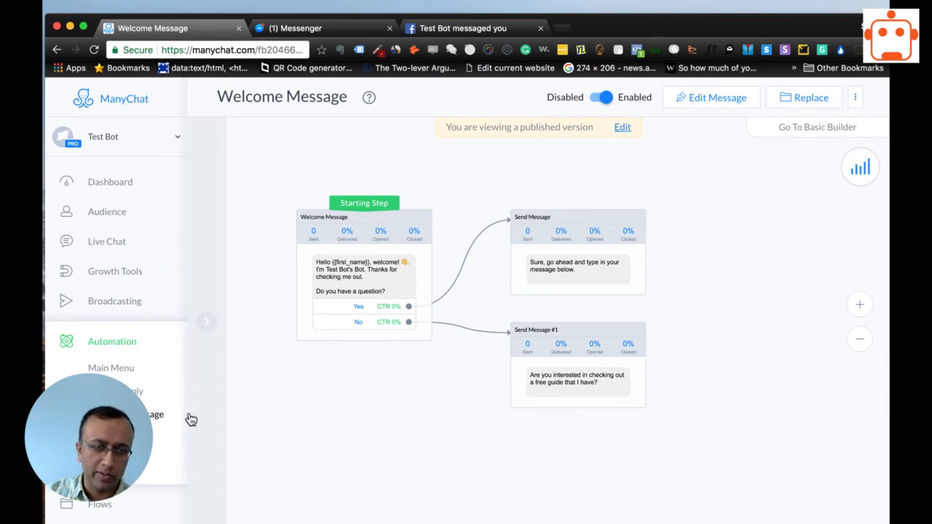
{"action": "scroll", "coordinate": [116, 437], "scroll_direction": "down", "scroll_amount": 2}
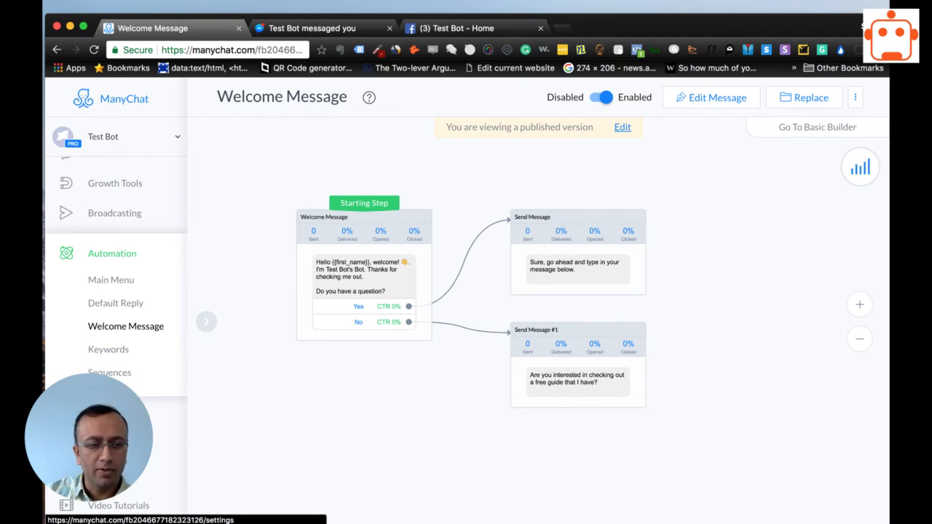
Preview the bot's greeting text from the general bot settings and close the preview.
{"action": "left_click", "coordinate": [102, 447]}
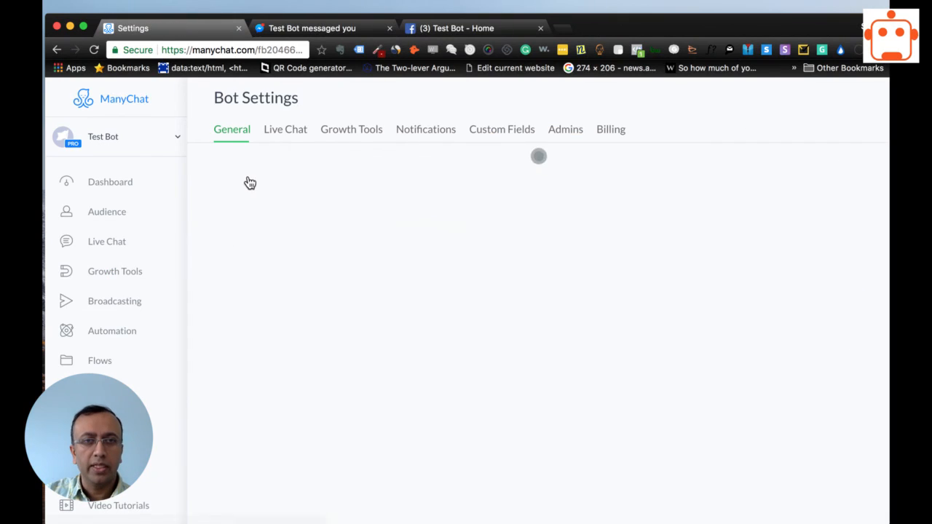
{"action": "left_click", "coordinate": [492, 262]}
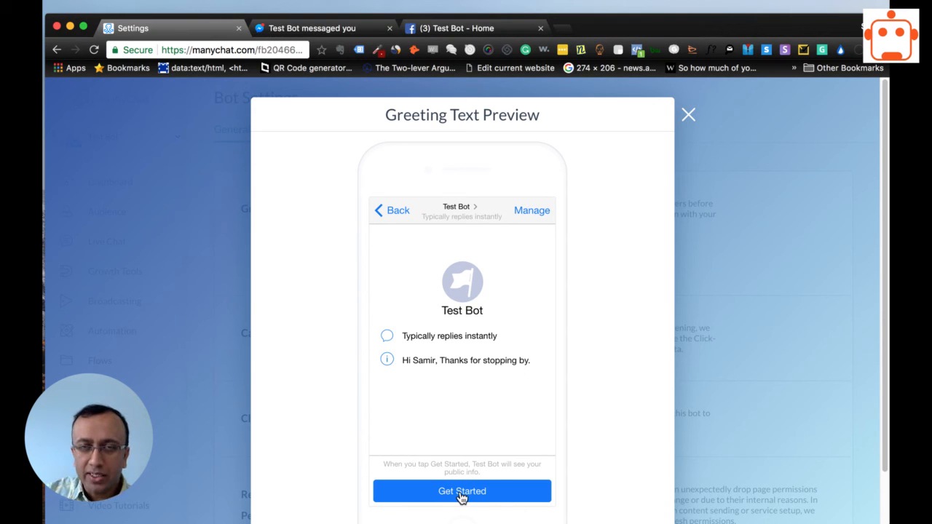
{"action": "left_click", "coordinate": [688, 115]}
Open the Welcome Message automation for editing.
{"action": "left_click", "coordinate": [108, 309]}
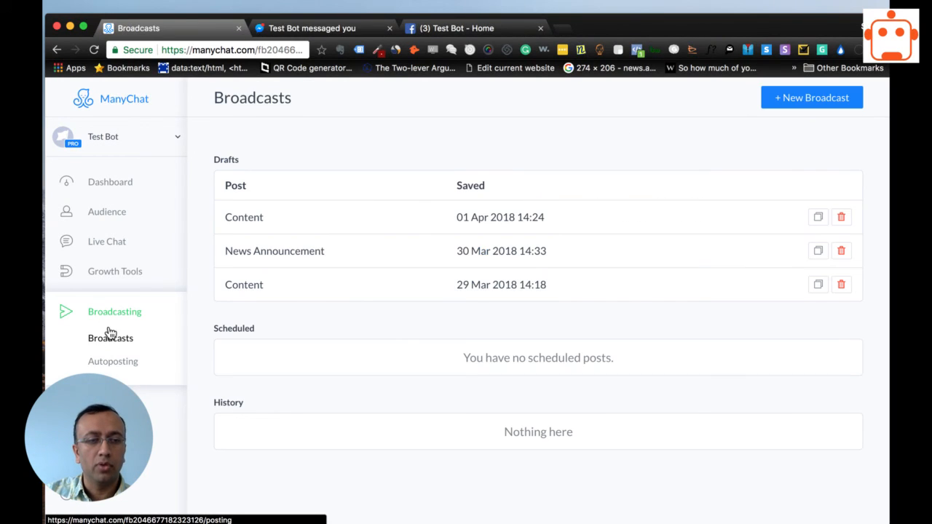
{"action": "left_click", "coordinate": [112, 401]}
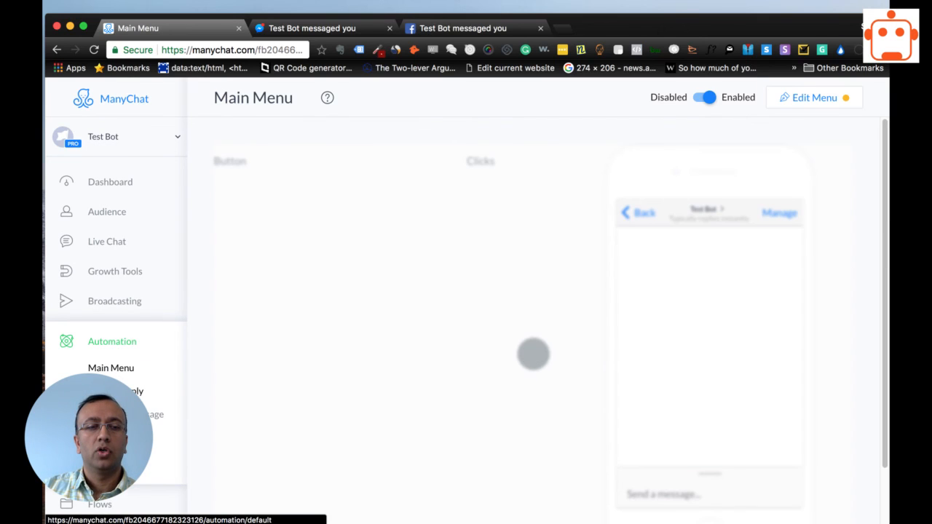
{"action": "left_click", "coordinate": [128, 414]}
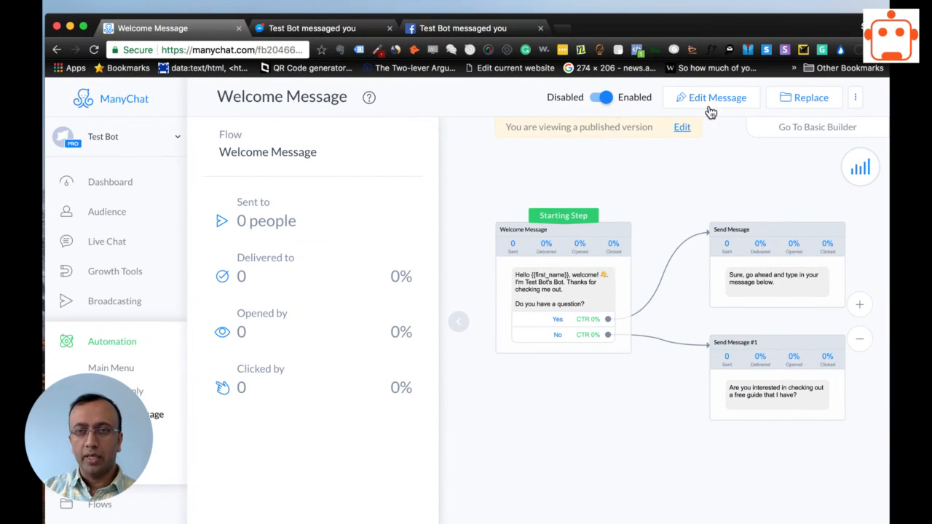
{"action": "left_click", "coordinate": [697, 102]}
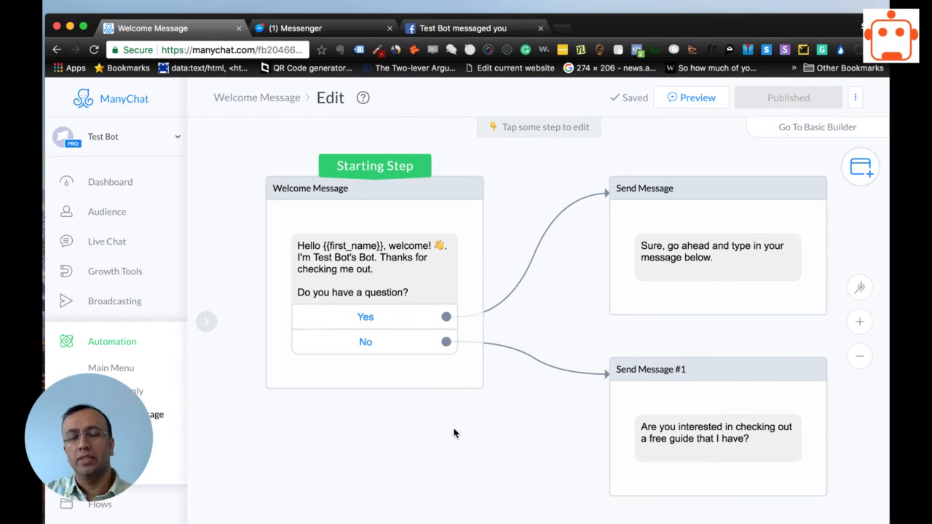
Examine which messages the Yes and No buttons lead to in the Welcome Message flow.
{"action": "scroll", "coordinate": [453, 433], "scroll_direction": "right", "scroll_amount": 2}
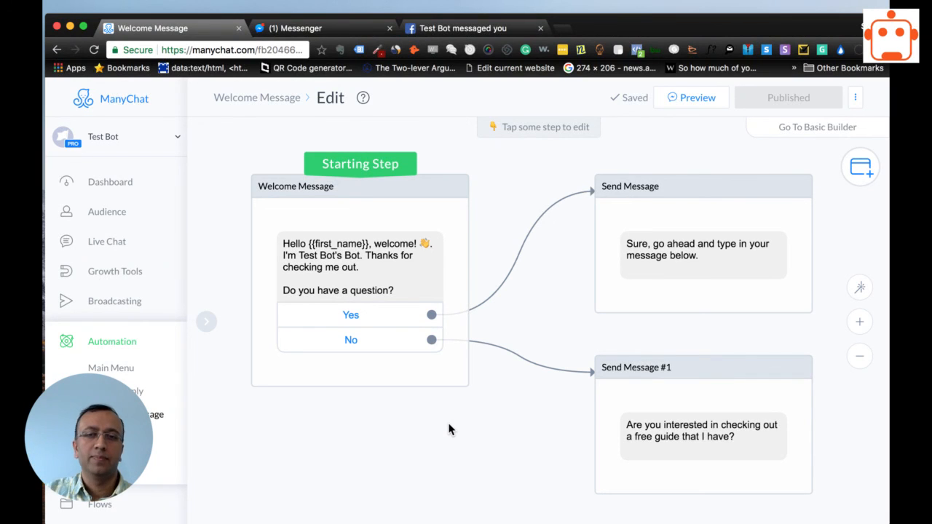
{"action": "scroll", "coordinate": [422, 416], "scroll_direction": "right", "scroll_amount": 3}
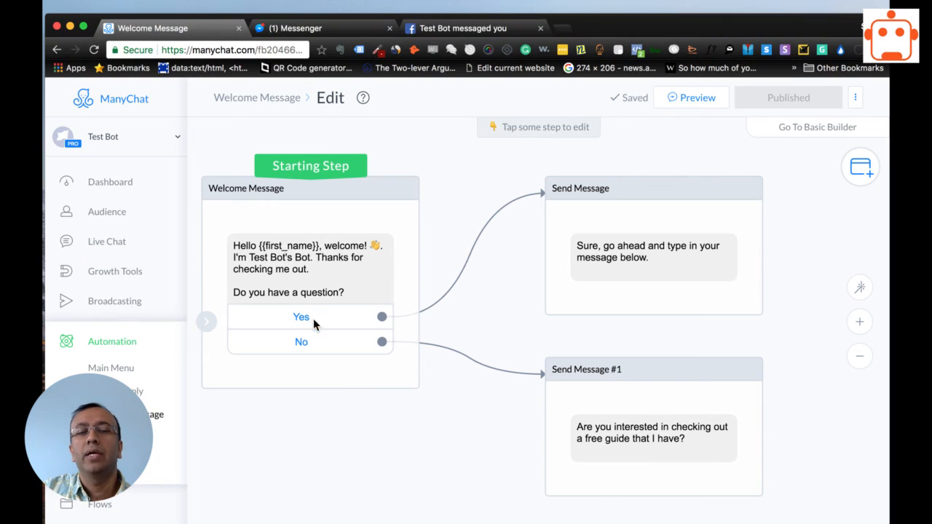
{"action": "left_click_drag", "start_coordinate": [478, 296], "coordinate": [413, 265]}
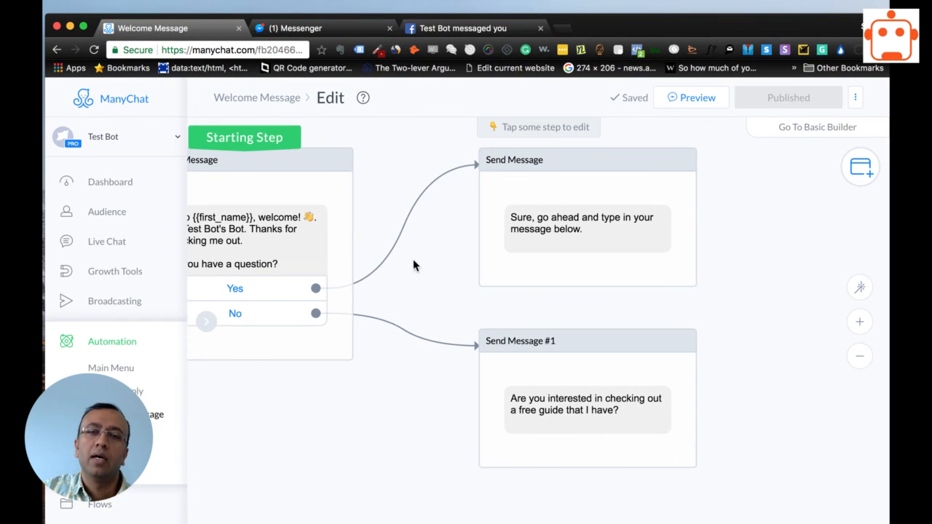
{"action": "left_click_drag", "start_coordinate": [727, 288], "coordinate": [591, 333]}
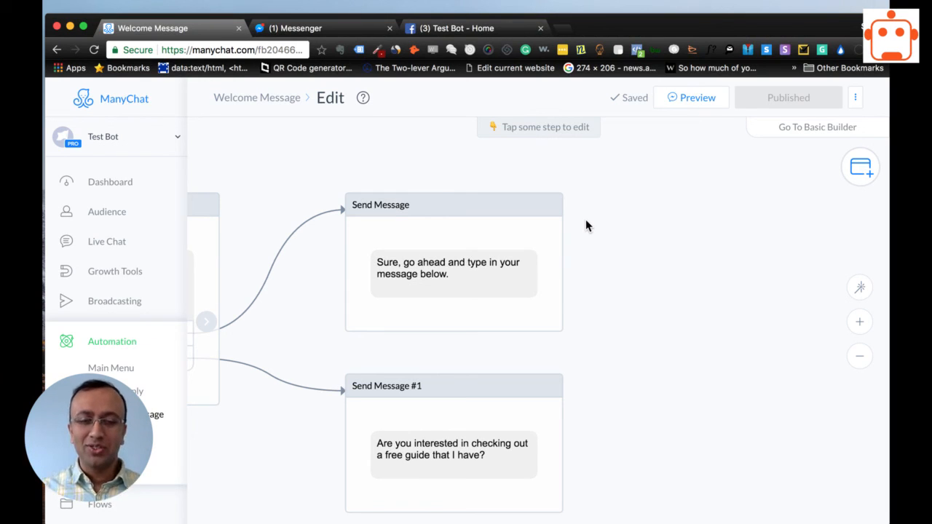
{"action": "left_click_drag", "start_coordinate": [623, 275], "coordinate": [569, 251]}
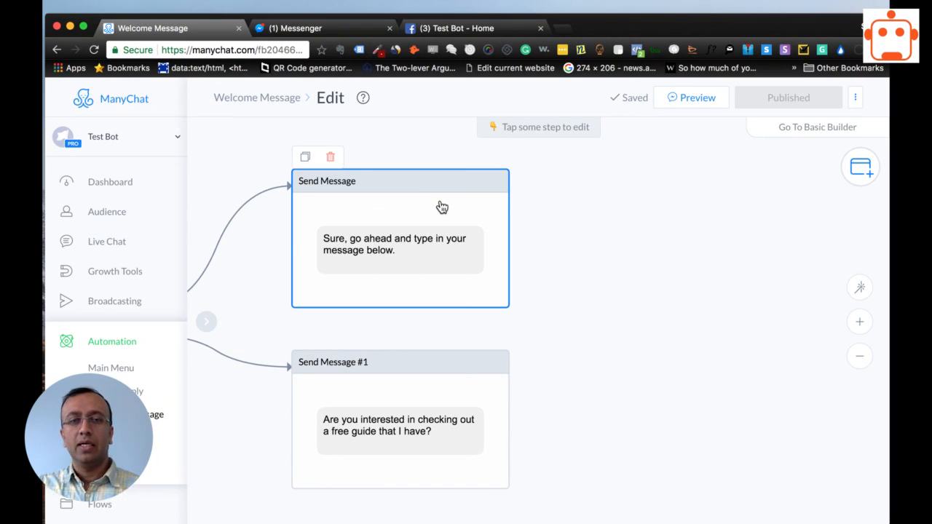
{"action": "left_click_drag", "start_coordinate": [255, 277], "coordinate": [375, 271]}
{"action": "left_click_drag", "start_coordinate": [757, 304], "coordinate": [731, 299]}
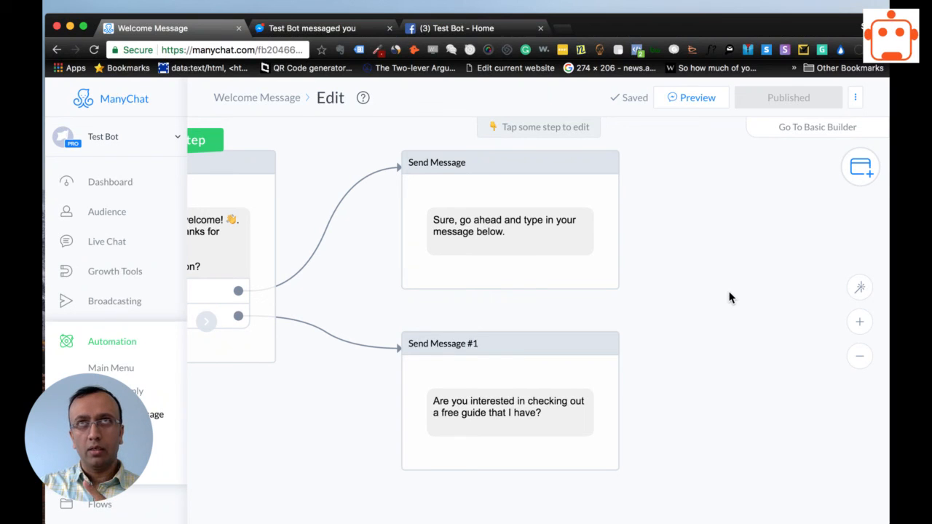
{"action": "left_click_drag", "start_coordinate": [728, 298], "coordinate": [712, 302]}
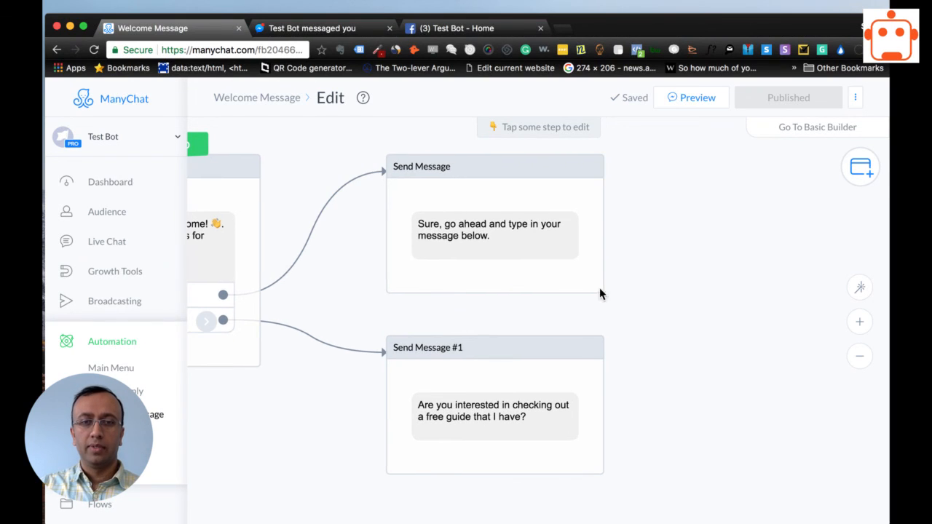
{"action": "left_click_drag", "start_coordinate": [513, 329], "coordinate": [655, 325]}
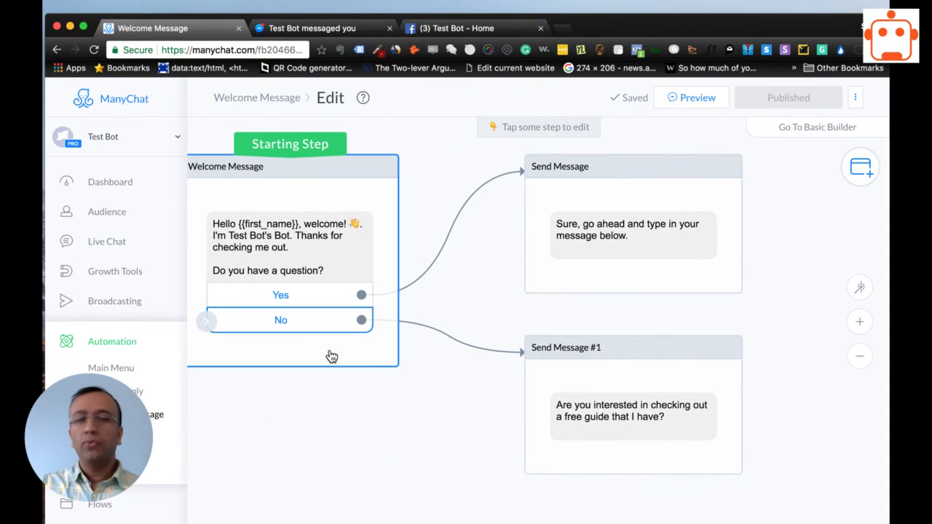
{"action": "left_click_drag", "start_coordinate": [701, 301], "coordinate": [572, 327]}
{"action": "left_click_drag", "start_coordinate": [366, 287], "coordinate": [485, 230]}
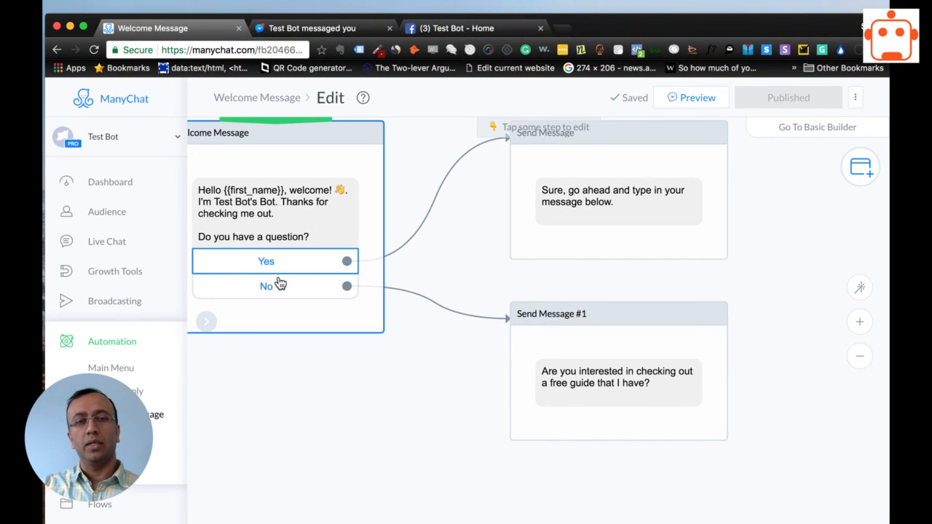
{"action": "left_click_drag", "start_coordinate": [470, 266], "coordinate": [433, 329]}
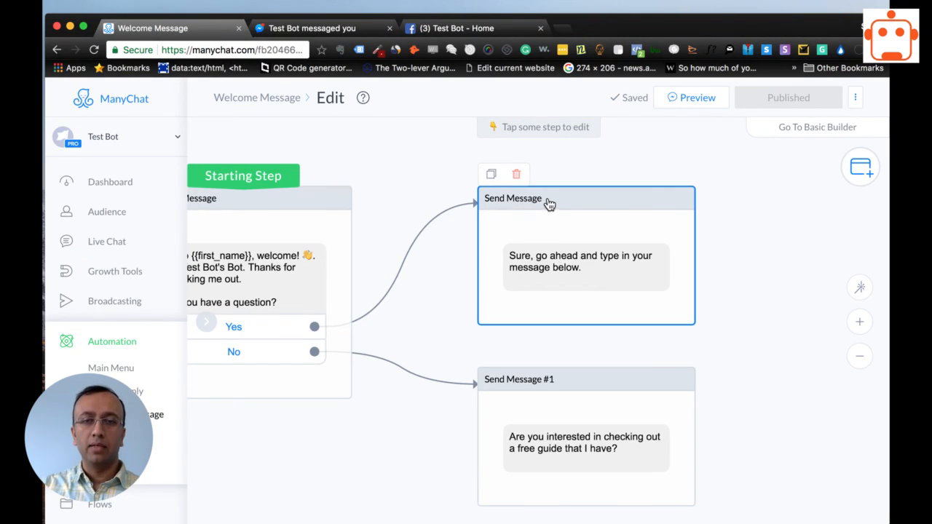
Move the "Send Message" step farther from the welcome message and delete its connection to the Yes button.
{"action": "left_click_drag", "start_coordinate": [545, 202], "coordinate": [610, 200]}
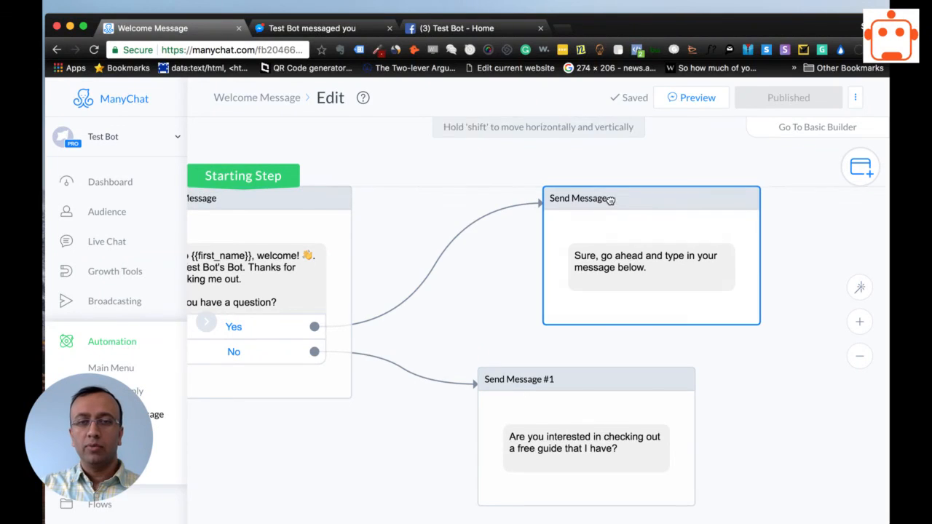
{"action": "left_click", "coordinate": [438, 263]}
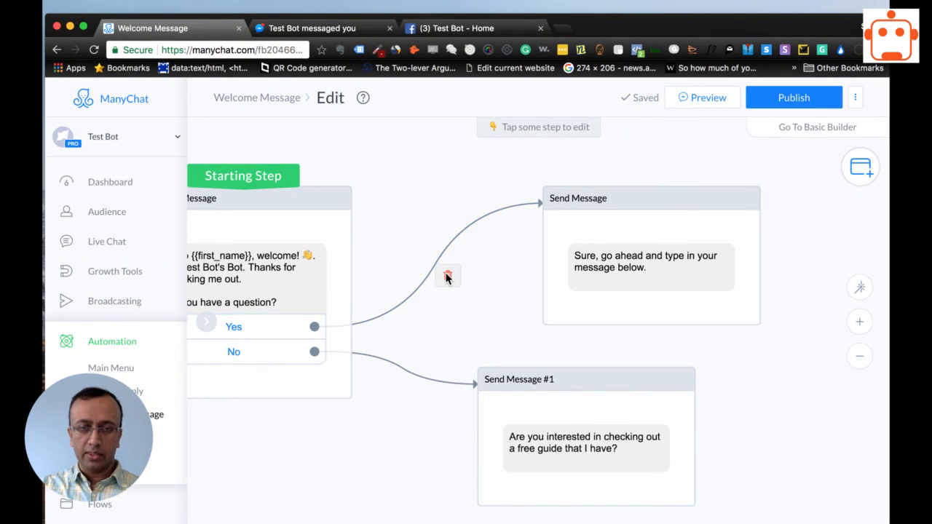
{"action": "left_click", "coordinate": [447, 276]}
Connect the Yes button to a new Action Group and add an Open Conversation action to it.
{"action": "left_click_drag", "start_coordinate": [453, 298], "coordinate": [467, 264]}
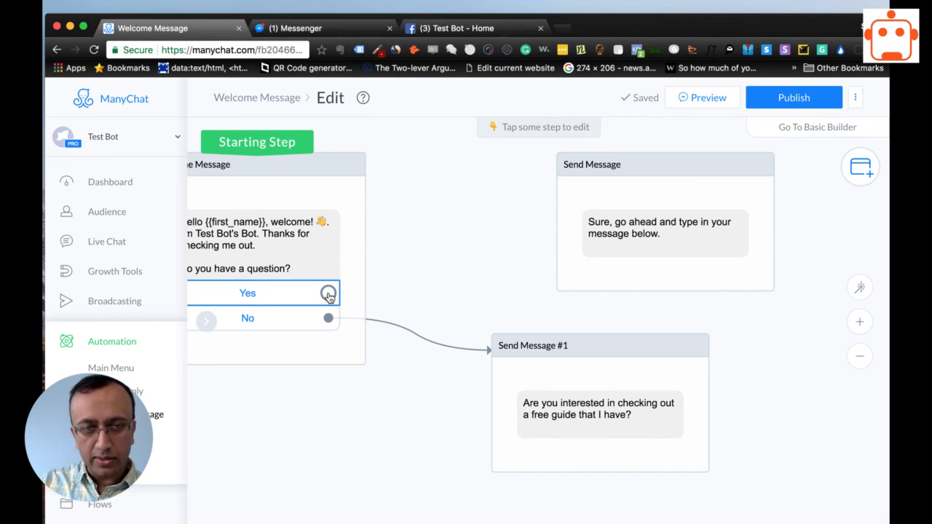
{"action": "left_click", "coordinate": [328, 293]}
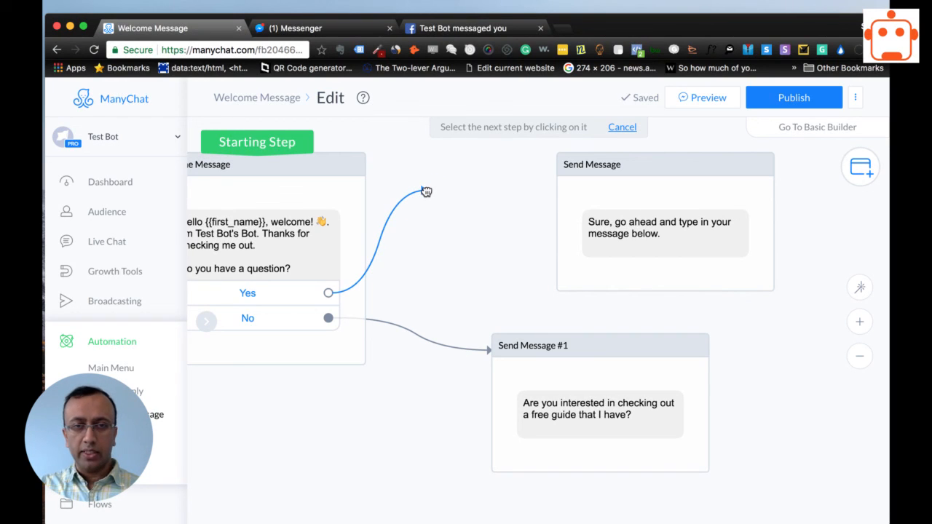
{"action": "left_click", "coordinate": [426, 192]}
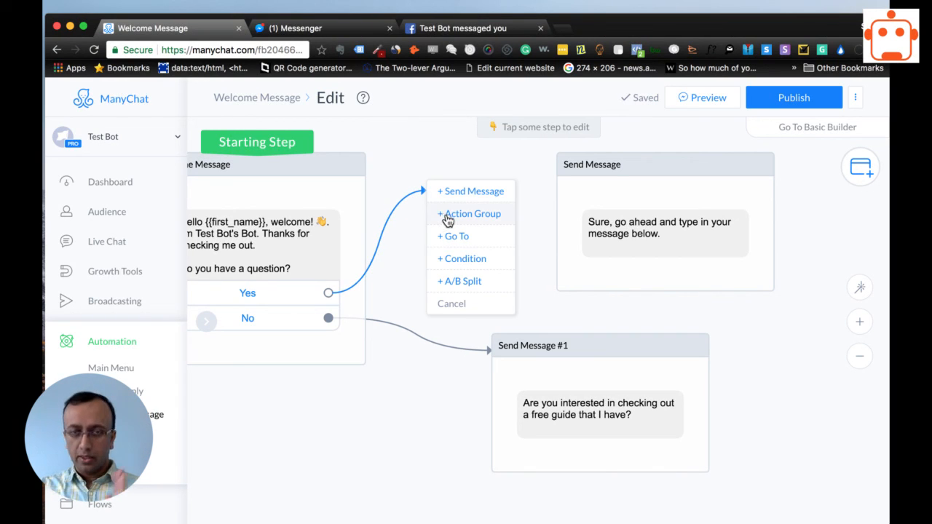
{"action": "left_click", "coordinate": [447, 218]}
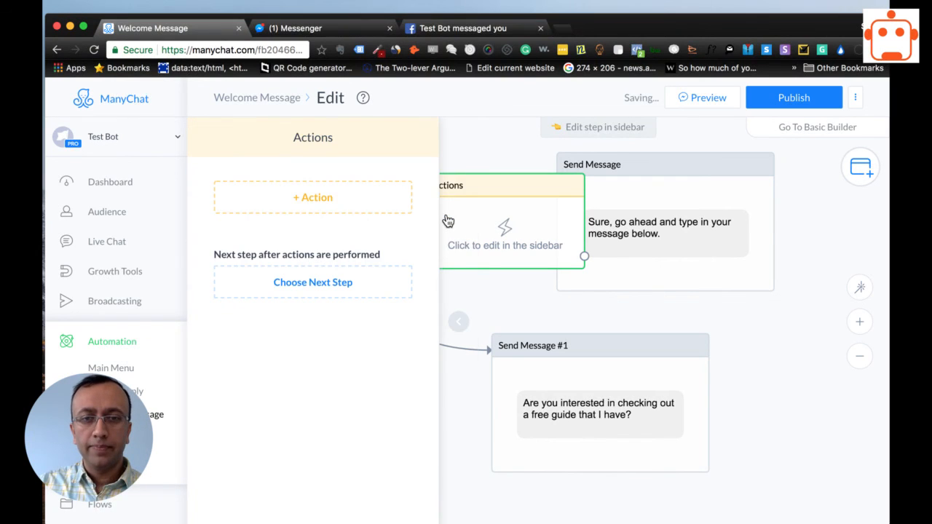
{"action": "left_click", "coordinate": [312, 206]}
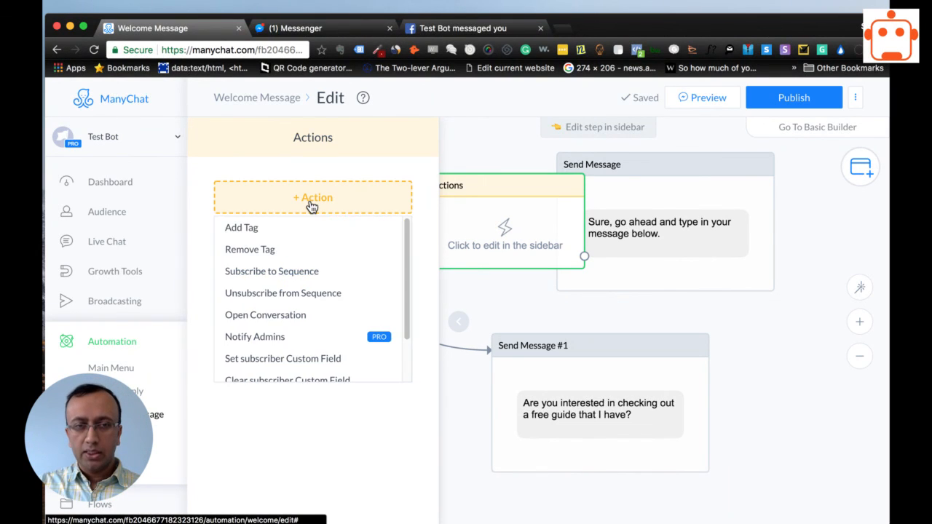
{"action": "left_click", "coordinate": [290, 322]}
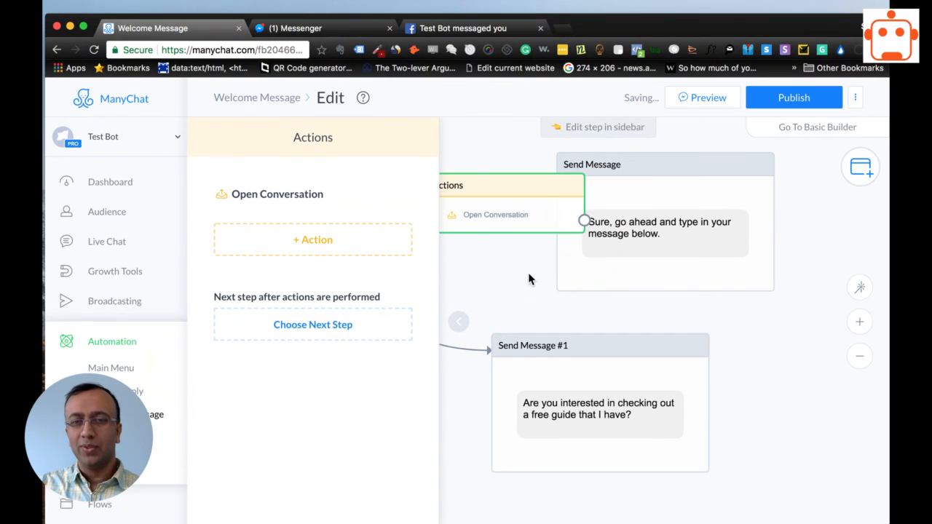
Move the "Send Message" step farther out, connect the Actions step to it, and publish the Welcome Message flow.
{"action": "left_click_drag", "start_coordinate": [528, 273], "coordinate": [503, 259]}
{"action": "left_click_drag", "start_coordinate": [676, 155], "coordinate": [752, 182]}
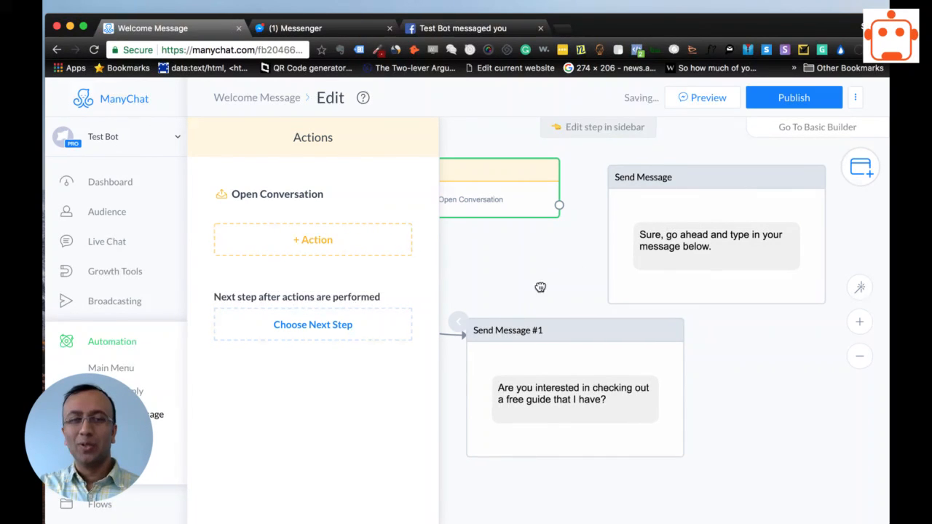
{"action": "left_click", "coordinate": [562, 227]}
{"action": "left_click", "coordinate": [558, 205]}
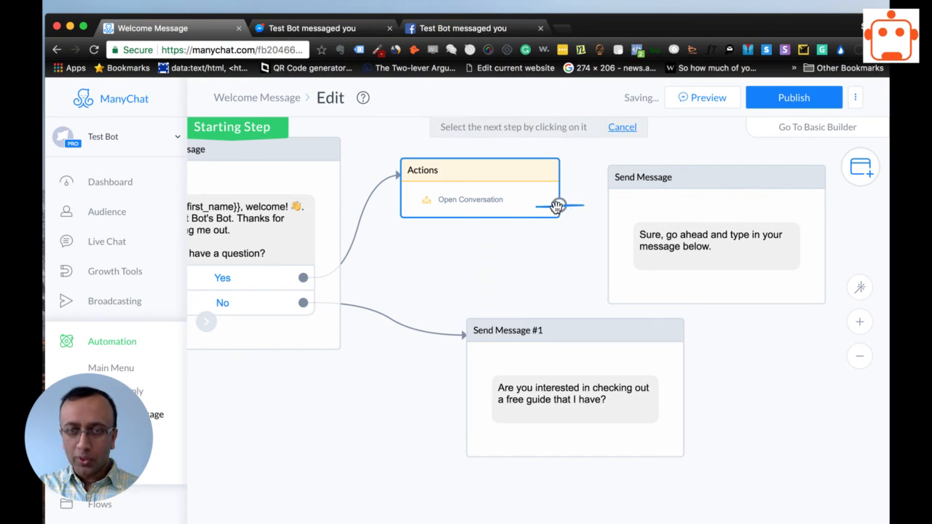
{"action": "left_click", "coordinate": [645, 186]}
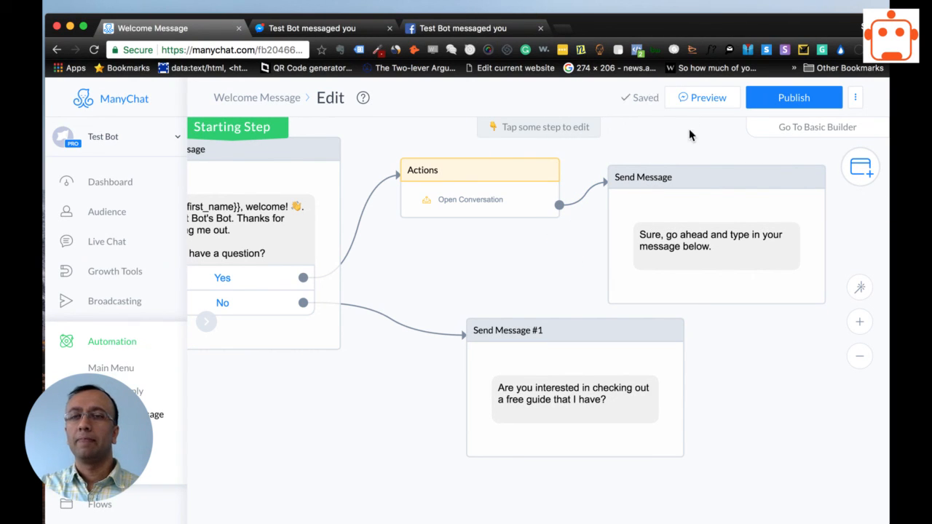
{"action": "left_click", "coordinate": [772, 101]}
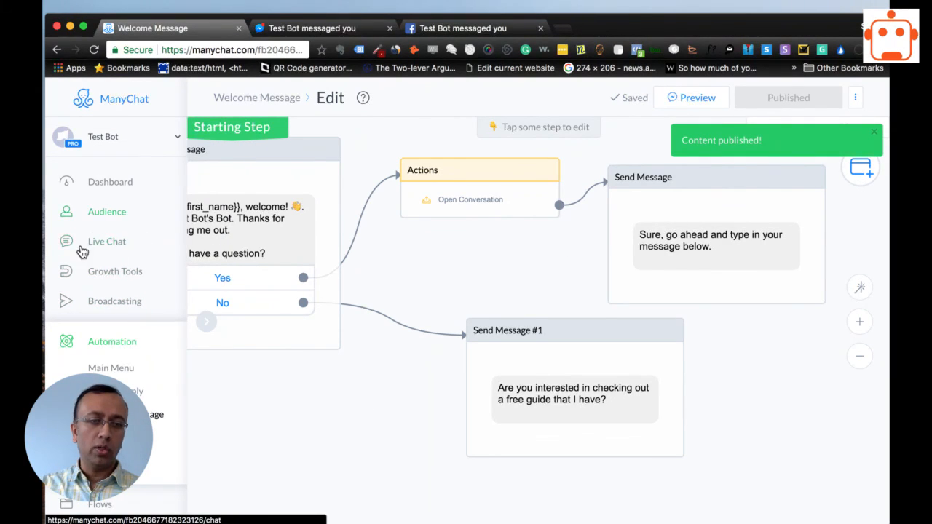
Send a preview of the Welcome Message flow and answer its question with Yes in Messenger.
{"action": "left_click", "coordinate": [701, 105]}
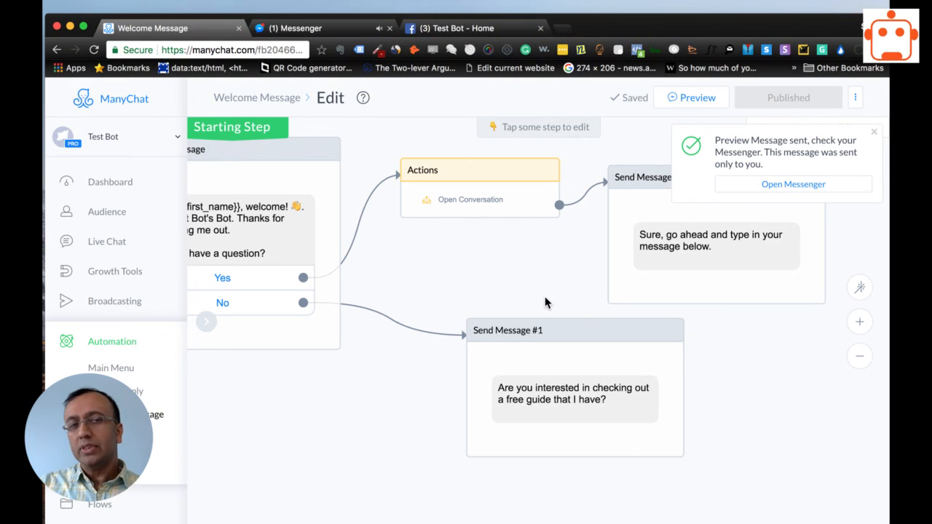
{"action": "left_click", "coordinate": [306, 31]}
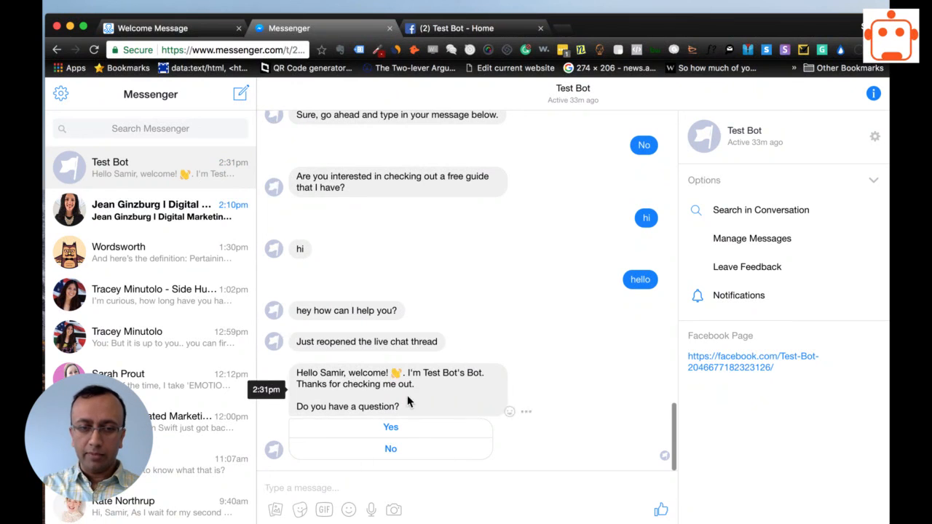
{"action": "left_click", "coordinate": [390, 436]}
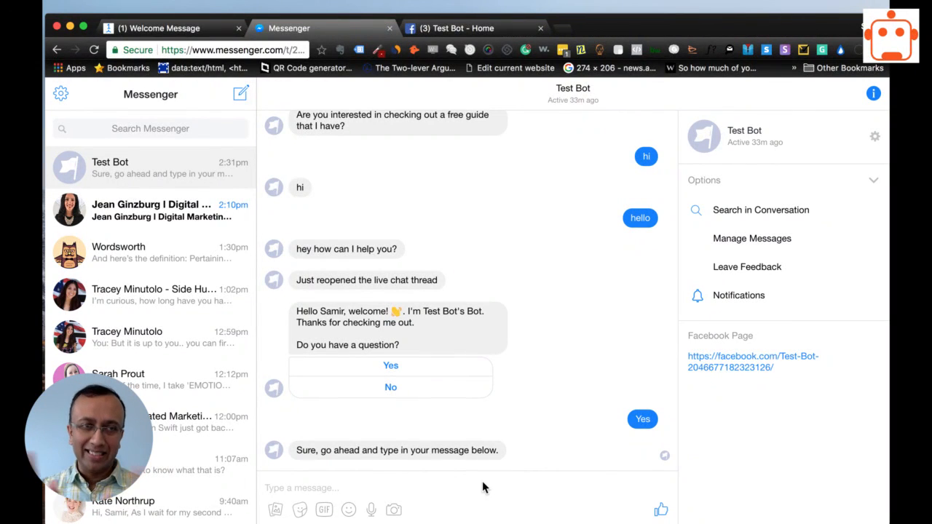
Switch back to ManyChat and open the subscriber's open thread in Live Chat, ready for a reply.
{"action": "left_click", "coordinate": [162, 29]}
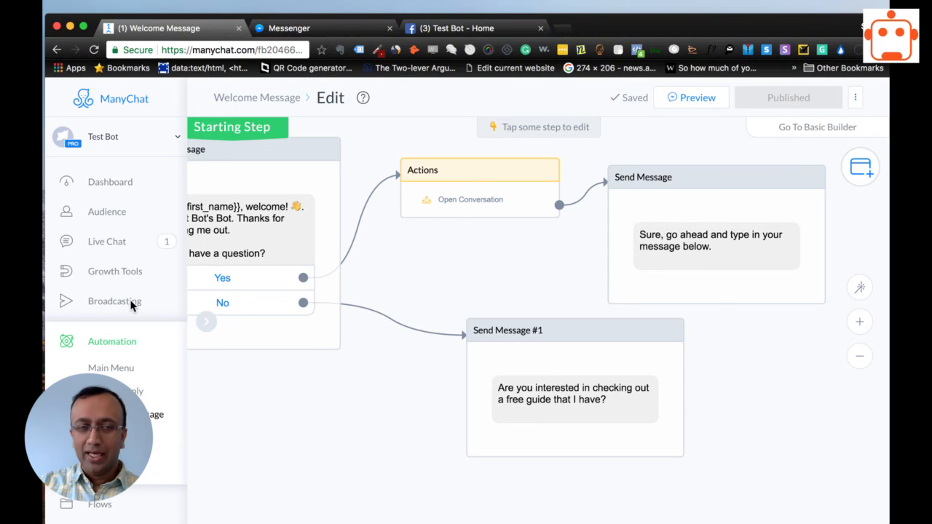
{"action": "left_click", "coordinate": [108, 246]}
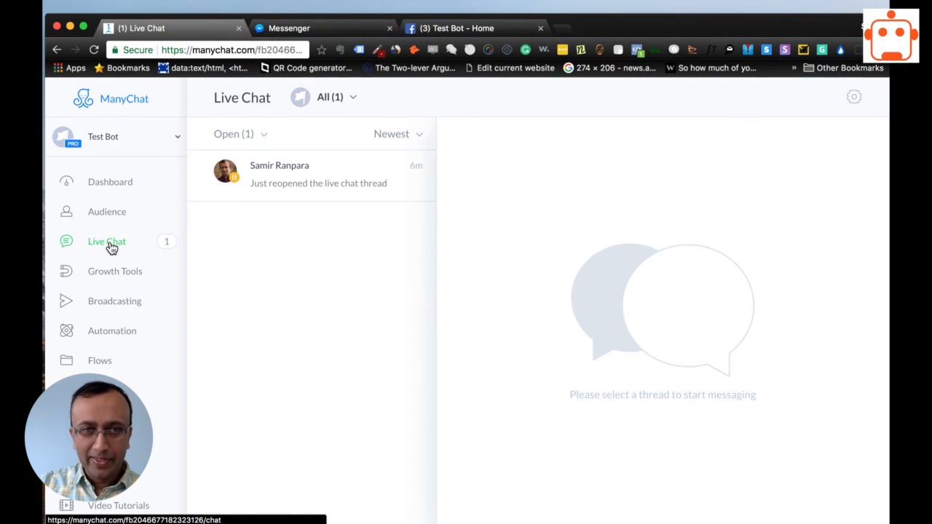
{"action": "left_click", "coordinate": [288, 184]}
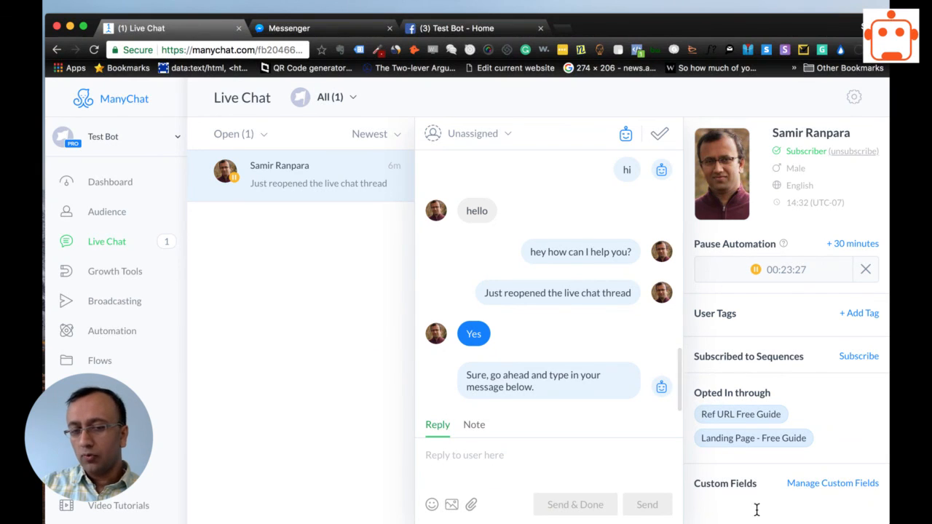
{"action": "left_click", "coordinate": [558, 460]}
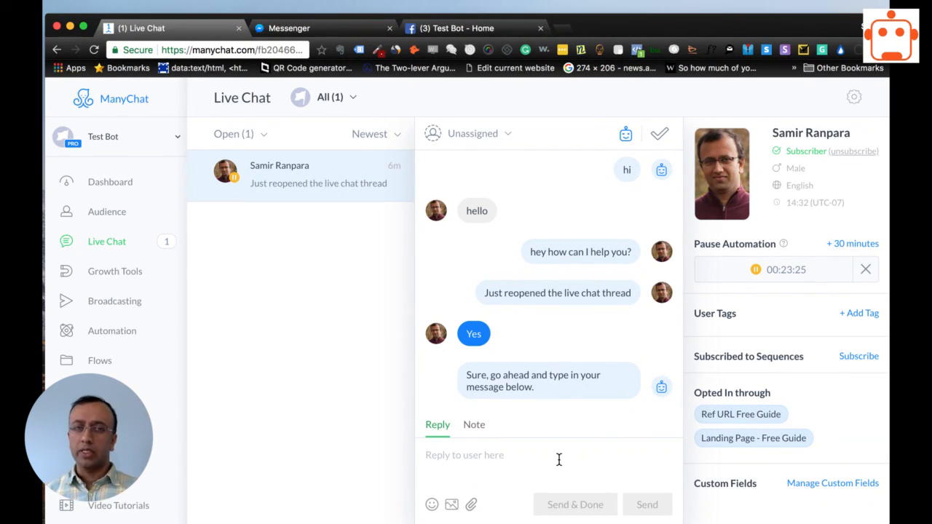